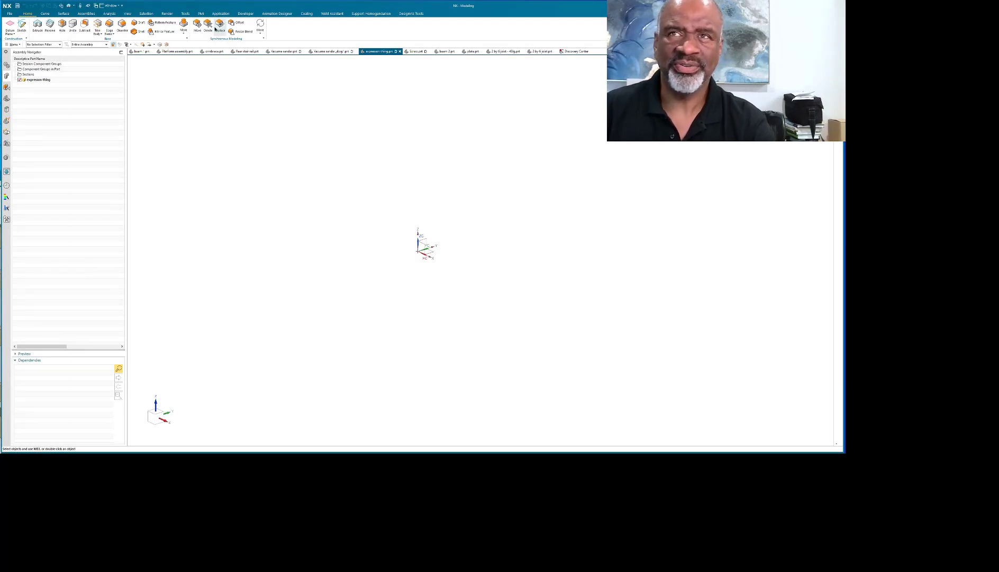
# Maximize NX and create the expressions l = 7 and w = 5
pyautogui.moveTo(150, 8)
pyautogui.mouseDown()
pyautogui.moveTo(190, 162)
pyautogui.moveTo(153, 13)
pyautogui.mouseUp()
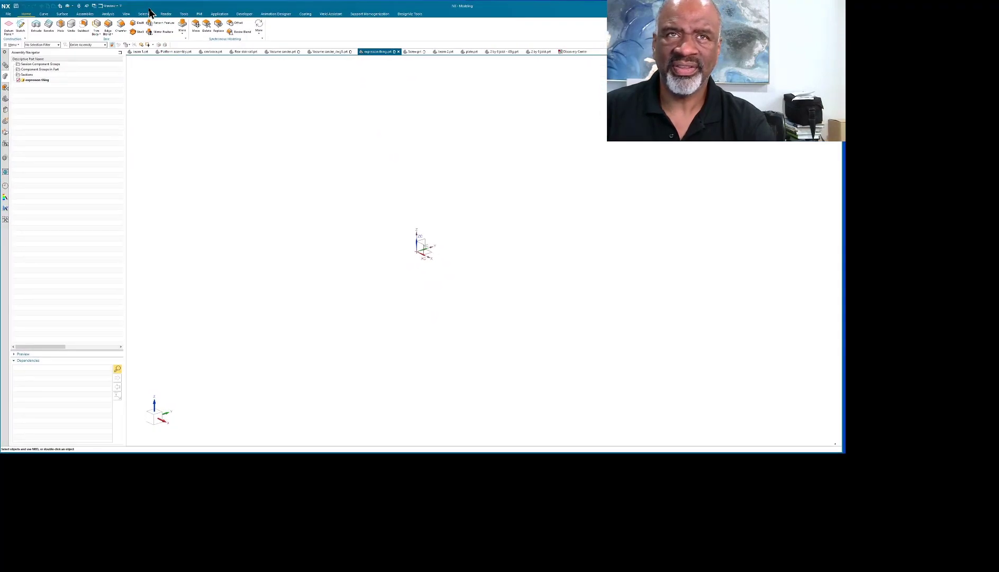
pyautogui.rightClick(161, 165)
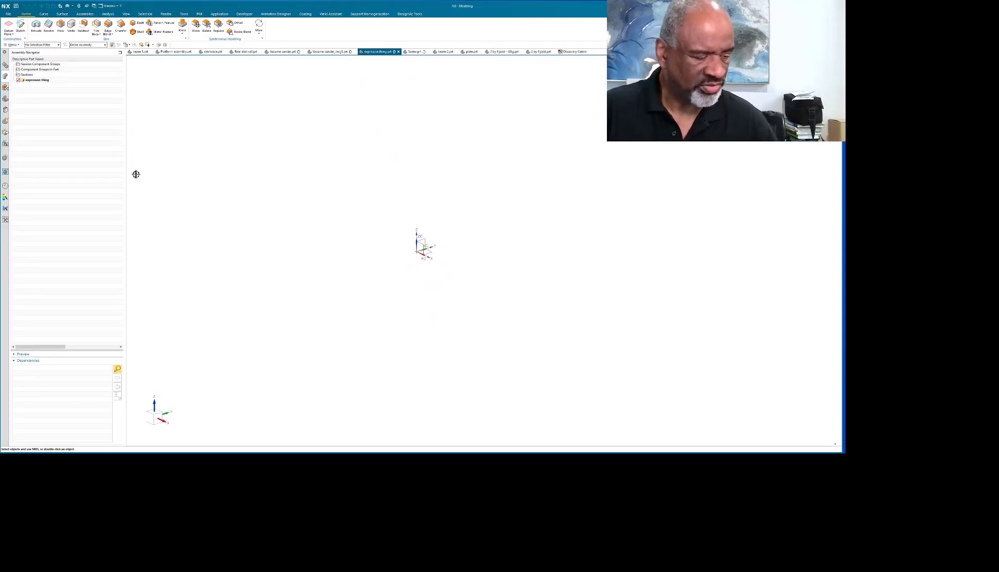
pyautogui.hotkey('ctrl', 'e')
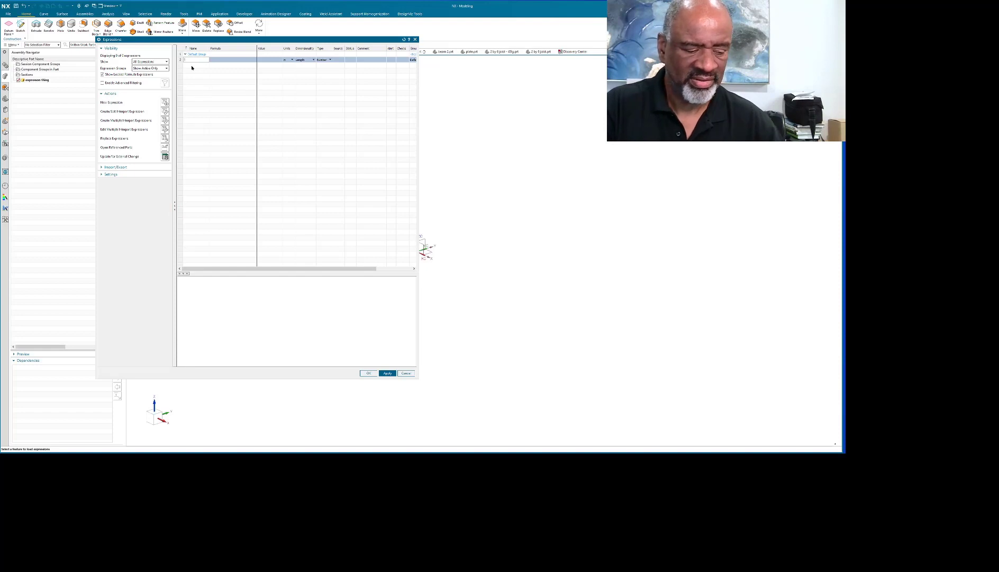
pyautogui.write('l')
pyautogui.press('Return')
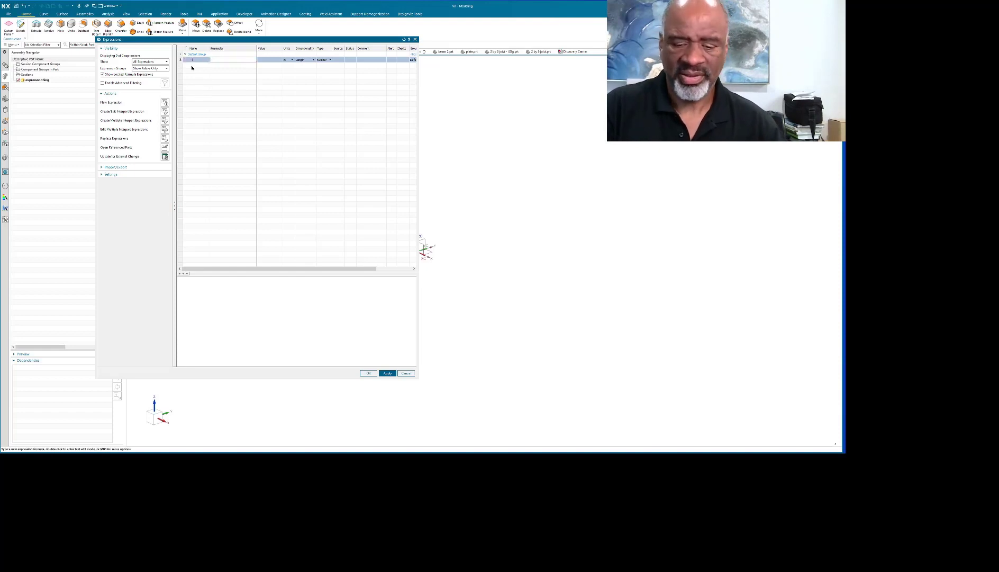
pyautogui.write('7')
pyautogui.press('Return')
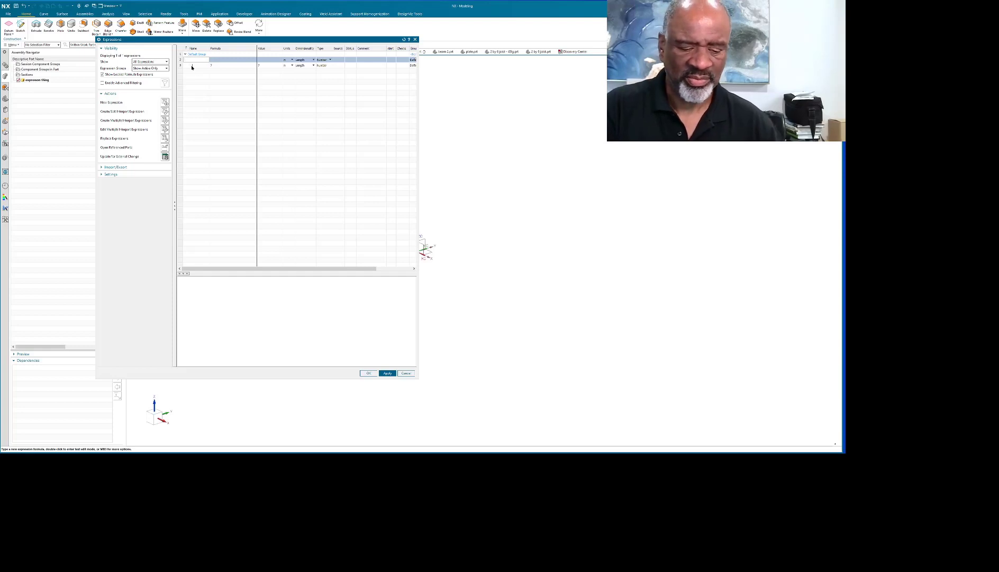
pyautogui.write('w')
pyautogui.press('Return')
pyautogui.write('1')
pyautogui.press('Return')
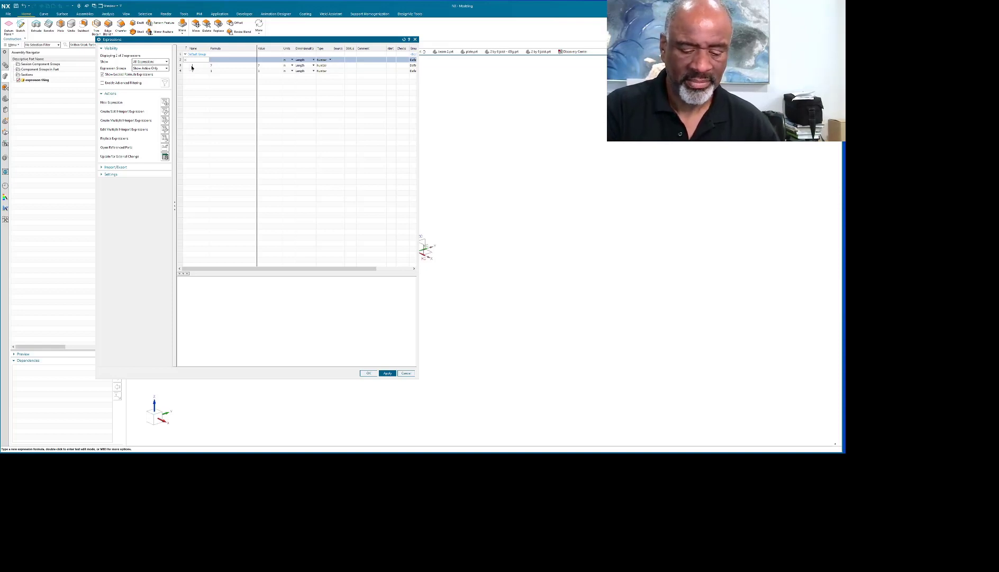
pyautogui.press('Return')
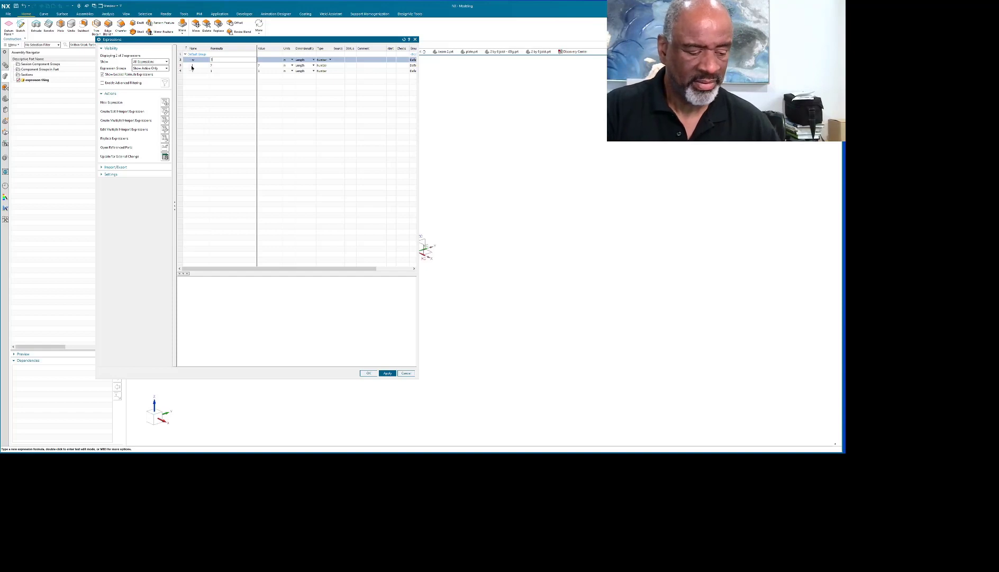
pyautogui.write('5')
pyautogui.press('Return')
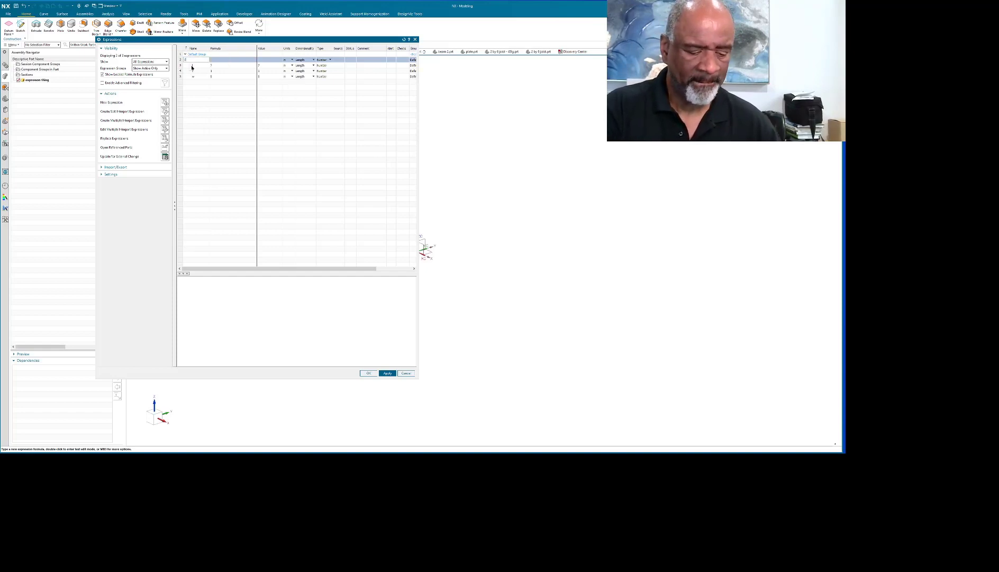
# Add expressions d1 = 1, d2 = 5.5, h = 7, c = 1 and d, then apply
pyautogui.press('Return')
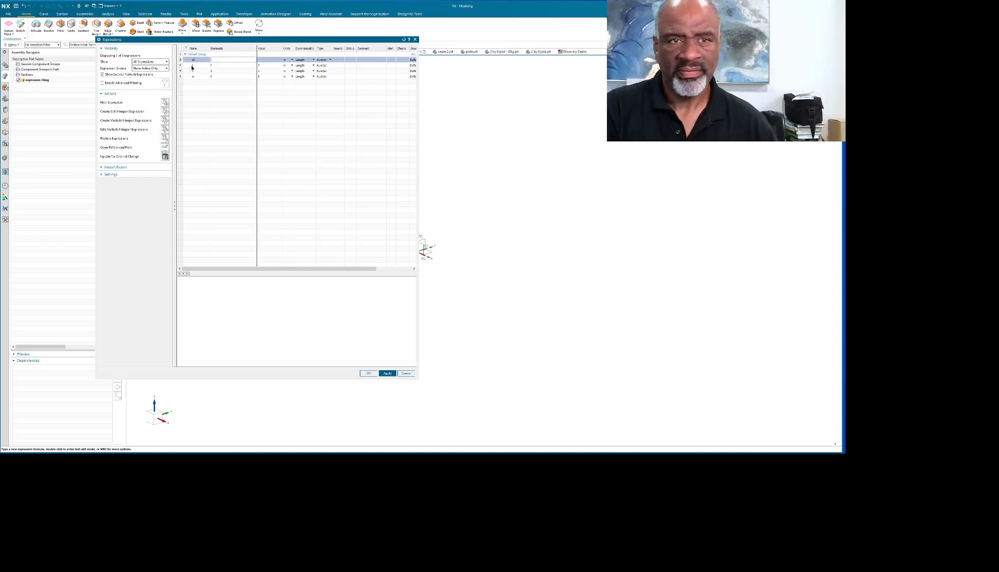
pyautogui.press('Return')
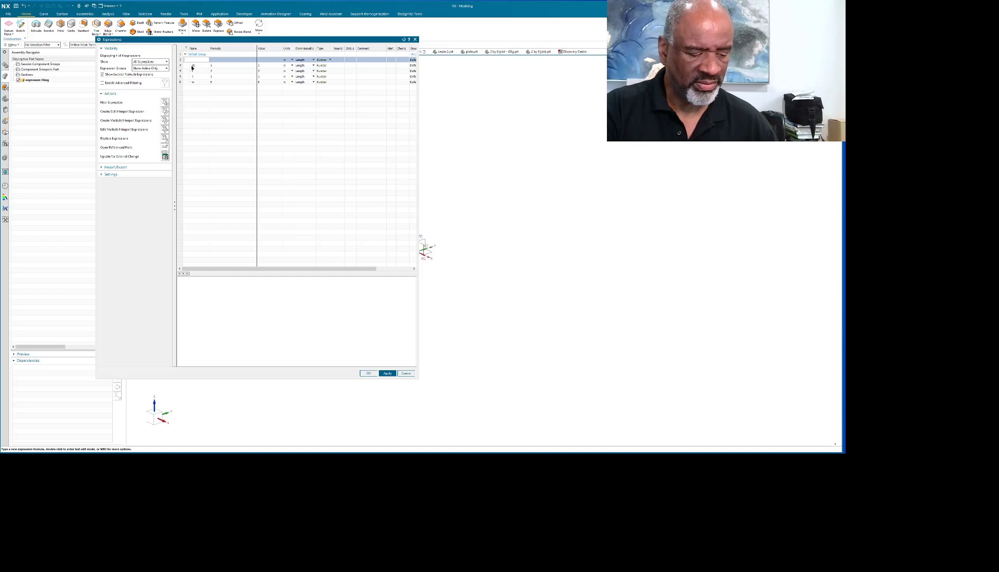
pyautogui.write('d2')
pyautogui.press('Return')
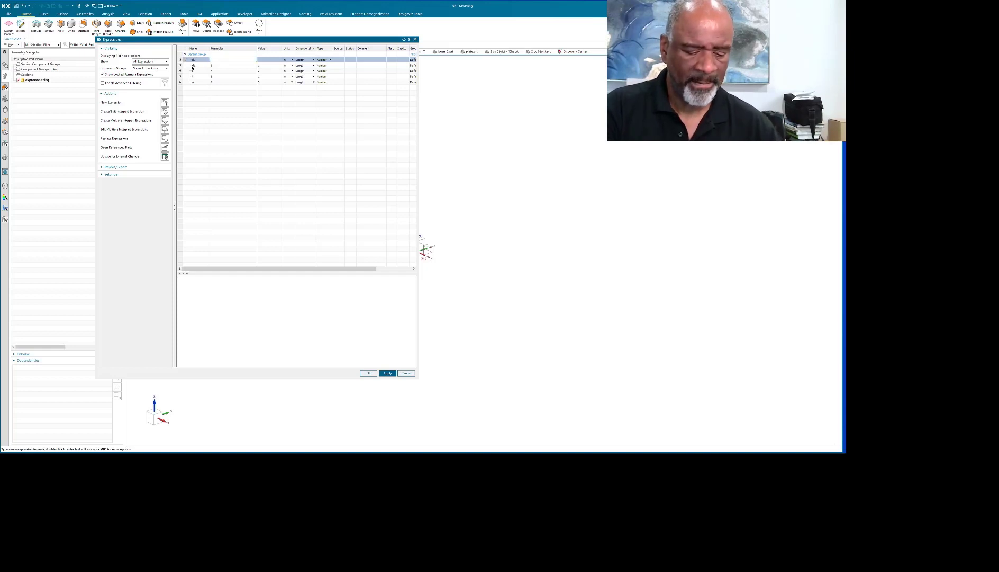
pyautogui.press('Return')
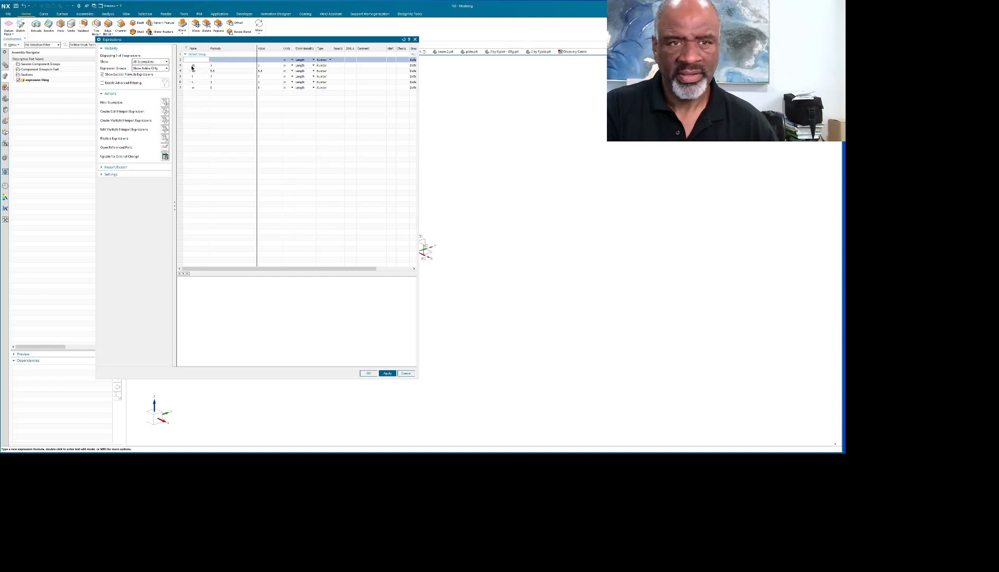
pyautogui.press('Return')
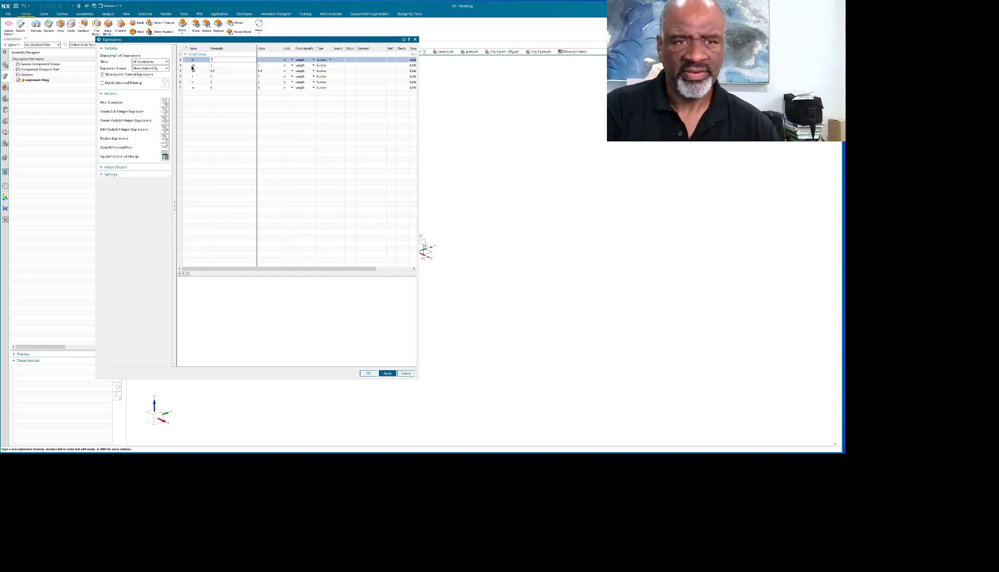
pyautogui.press('Return')
pyautogui.press('Return')
pyautogui.write('1')
pyautogui.press('Return')
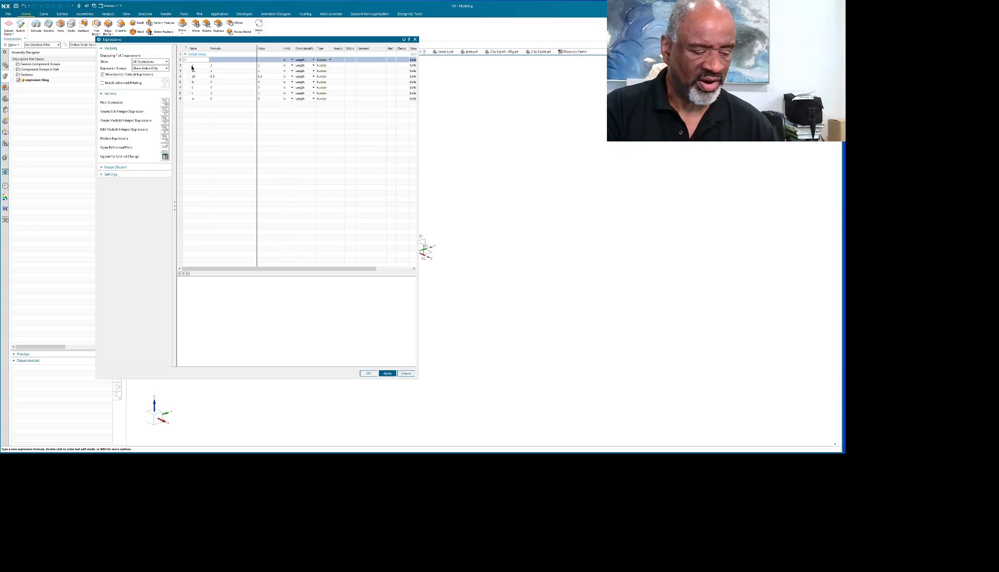
pyautogui.write('d')
pyautogui.press('Return')
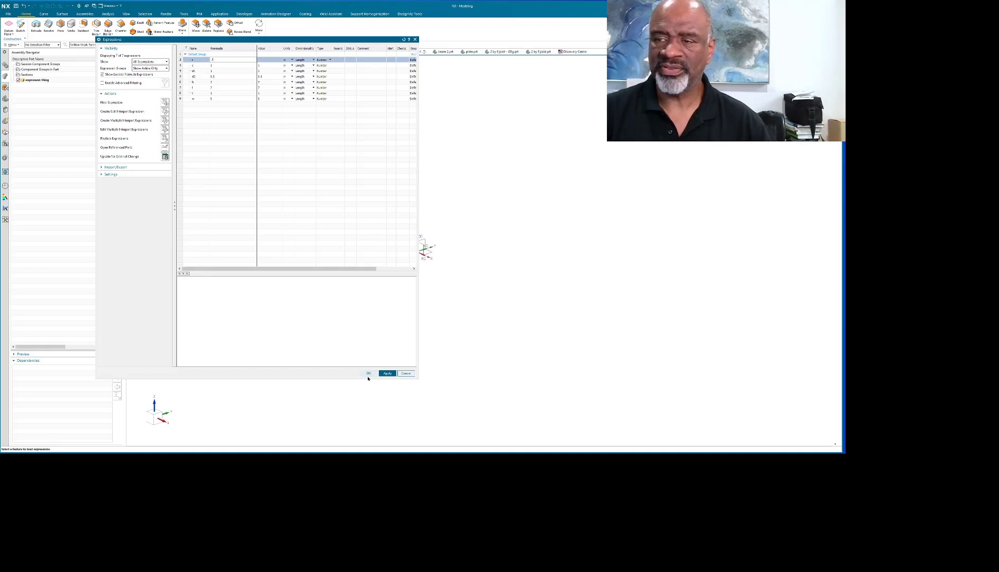
pyautogui.click(386, 372)
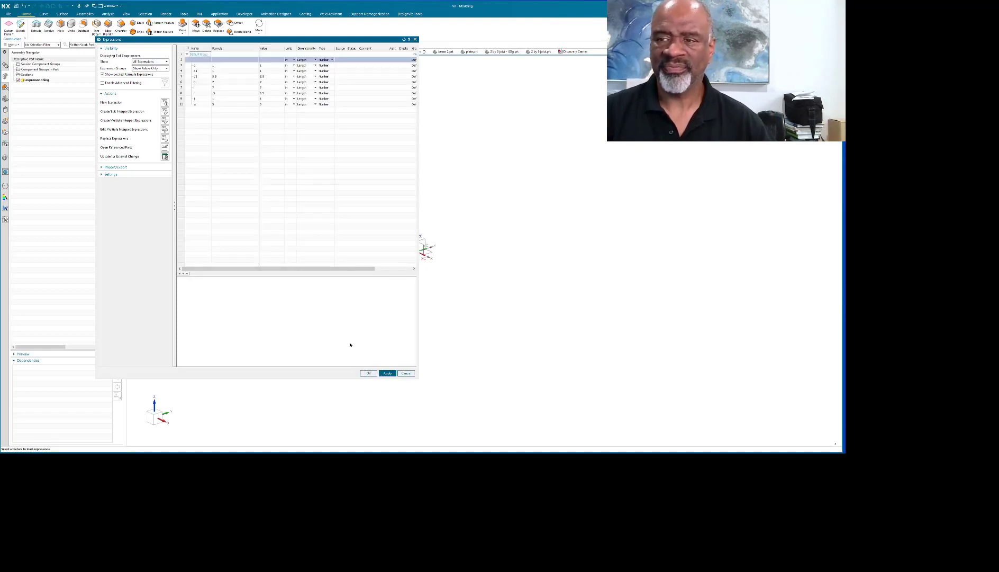
pyautogui.click(368, 373)
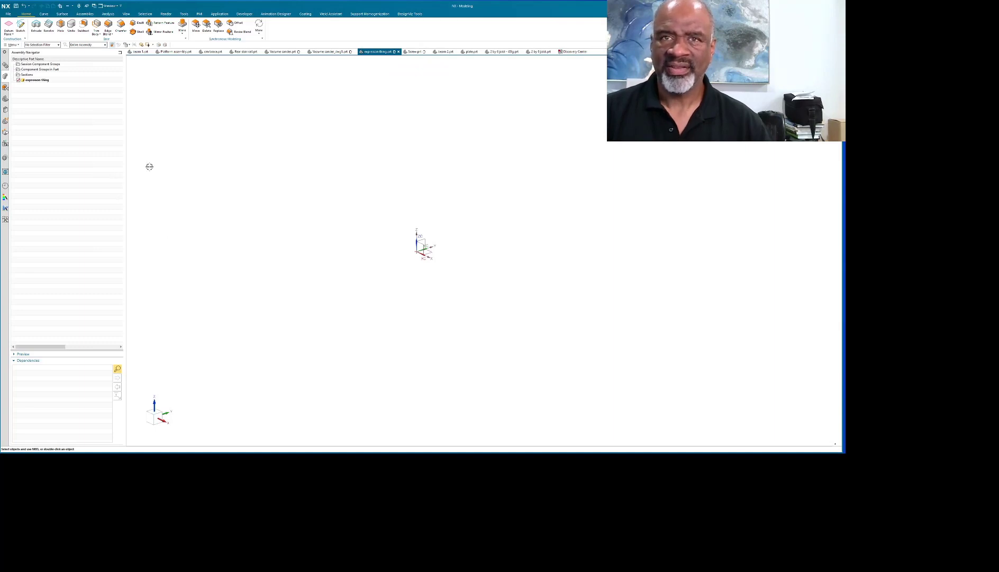
# Start an extrude and draw a two-corner rectangle sketch on the XY plane
pyautogui.click(36, 25)
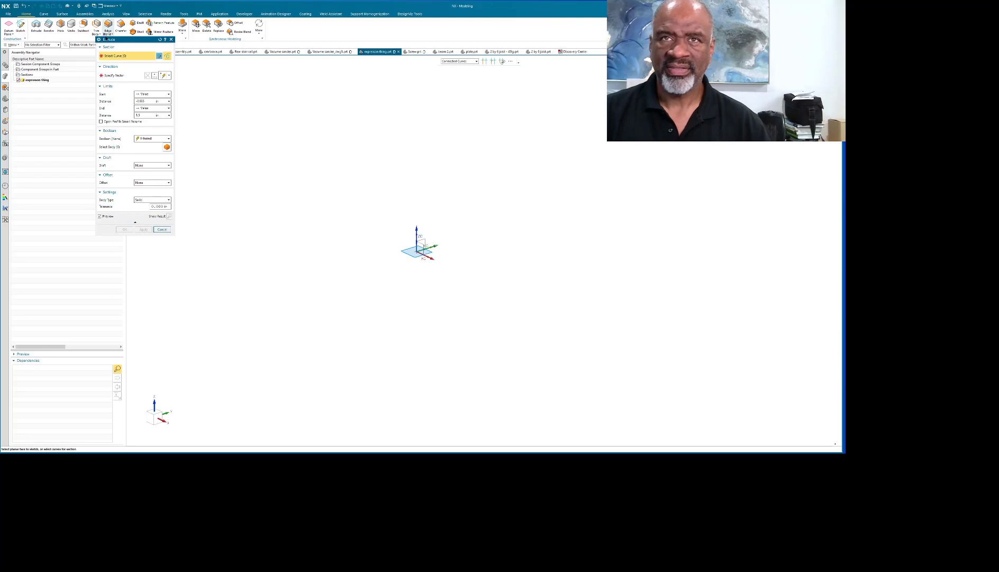
pyautogui.click(424, 261)
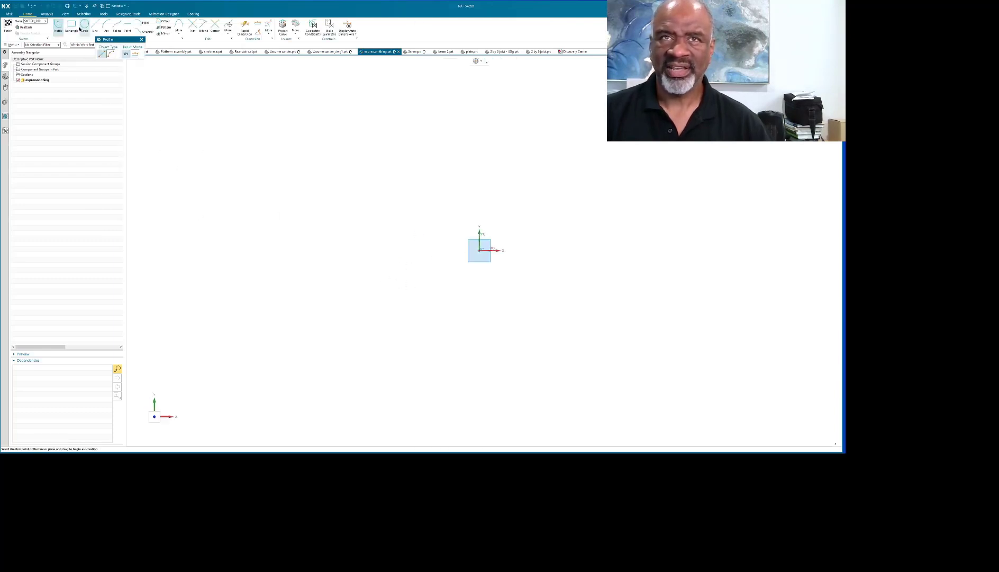
pyautogui.press('r')
pyautogui.click(388, 257)
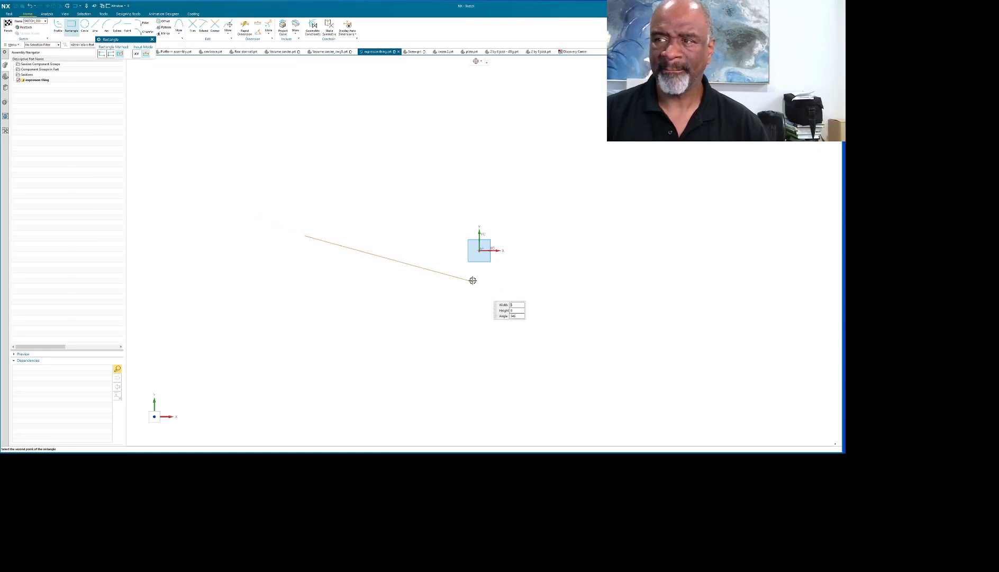
pyautogui.click(110, 54)
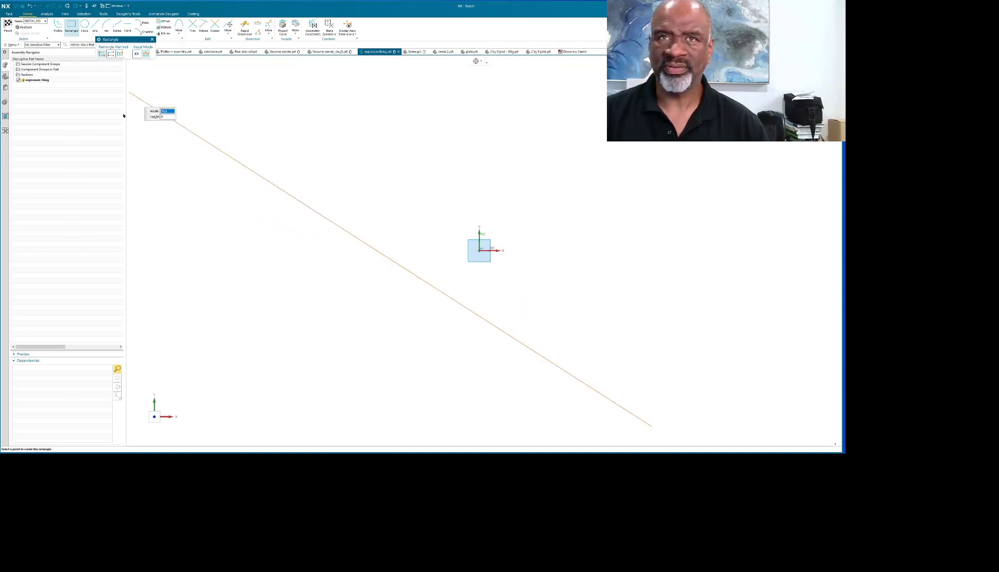
pyautogui.click(543, 282)
pyautogui.press('Escape')
# Dimension the rectangle to width 7 and height 1
pyautogui.press('d')
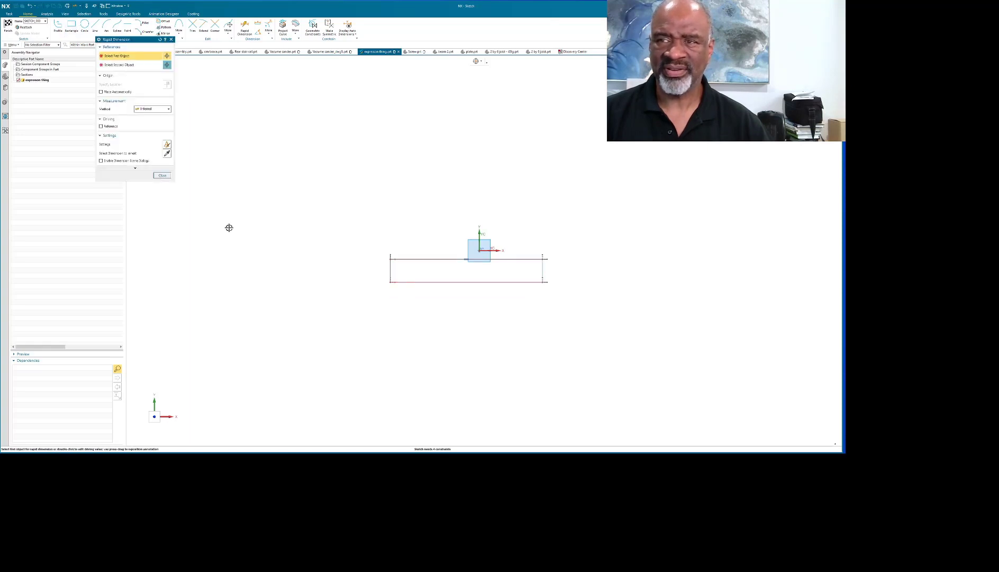
pyautogui.click(416, 284)
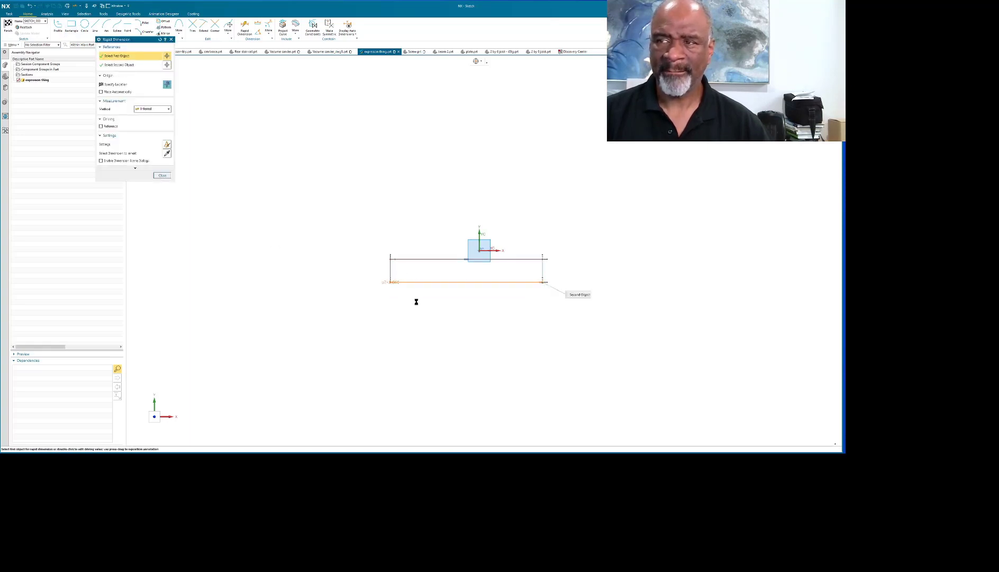
pyautogui.click(367, 320)
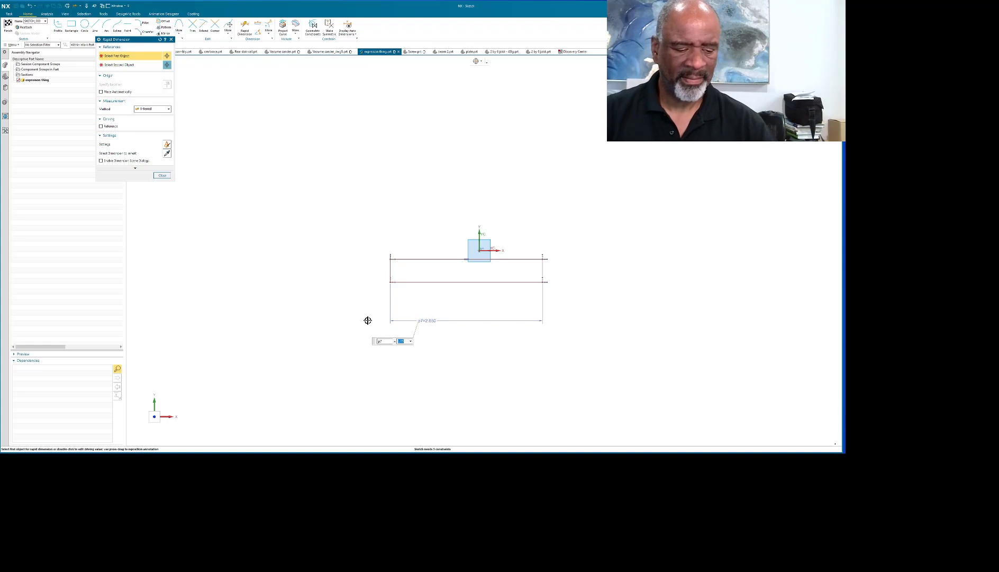
pyautogui.press('BackSpace')
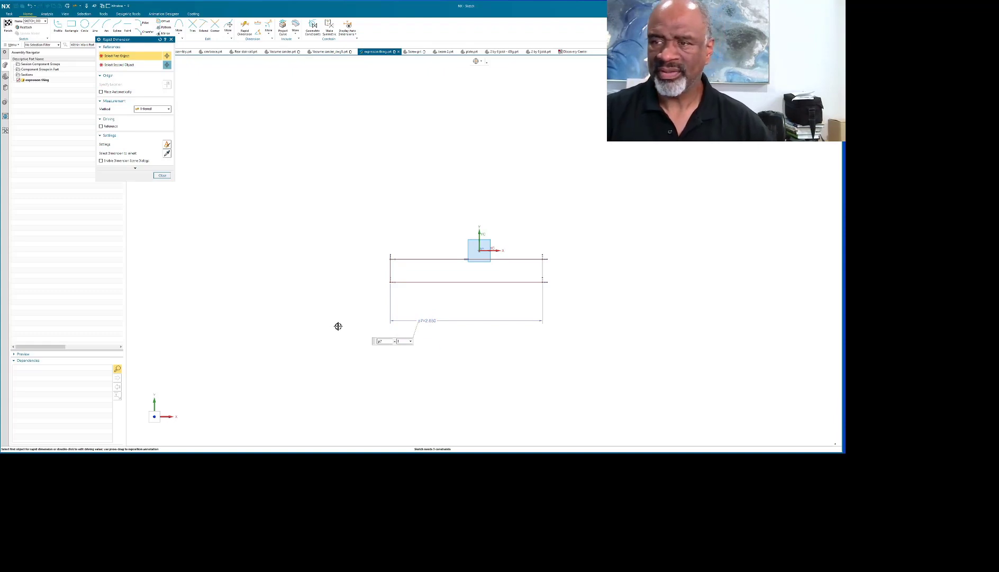
pyautogui.press('Return')
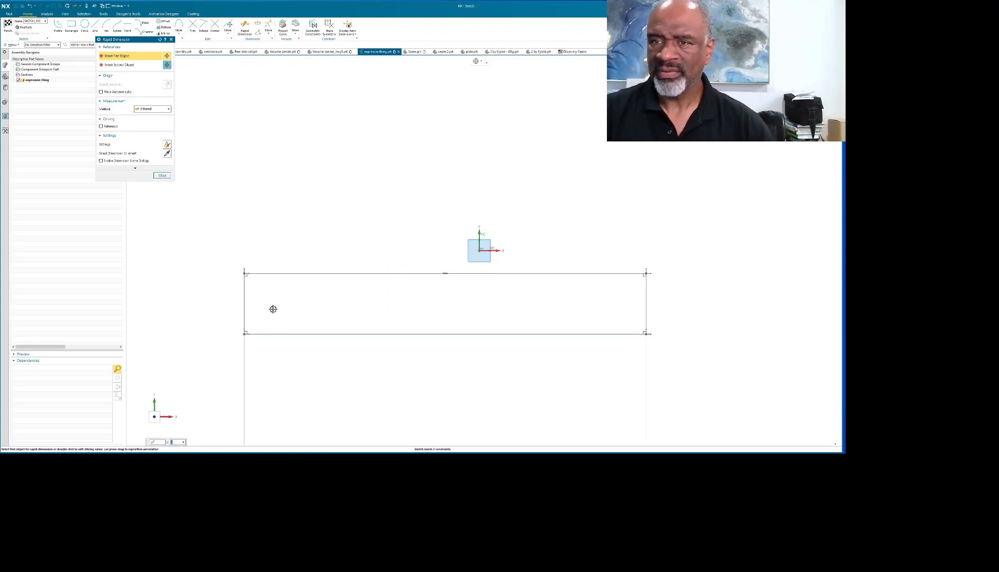
pyautogui.click(245, 284)
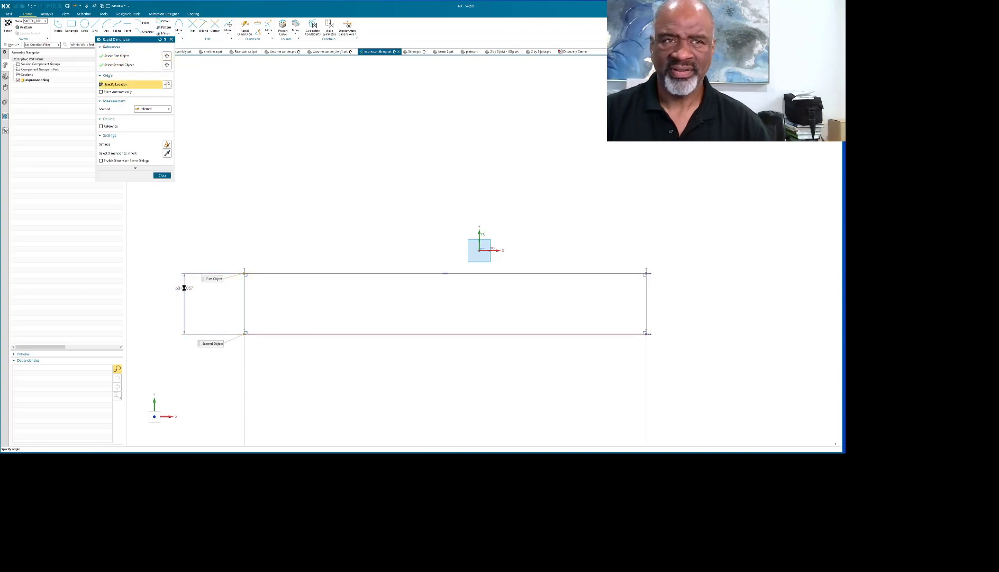
pyautogui.click(182, 286)
pyautogui.press('Return')
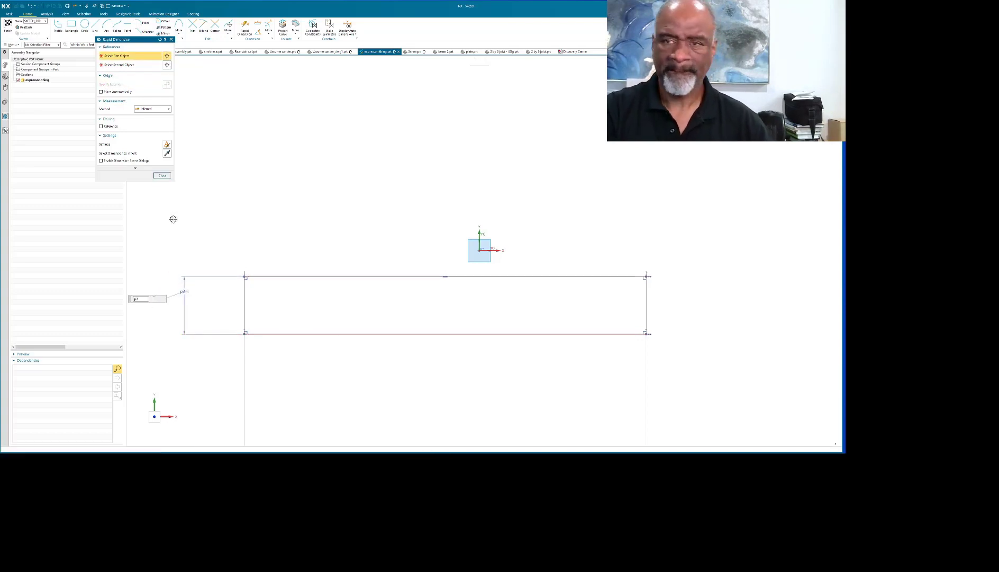
pyautogui.press('Escape')
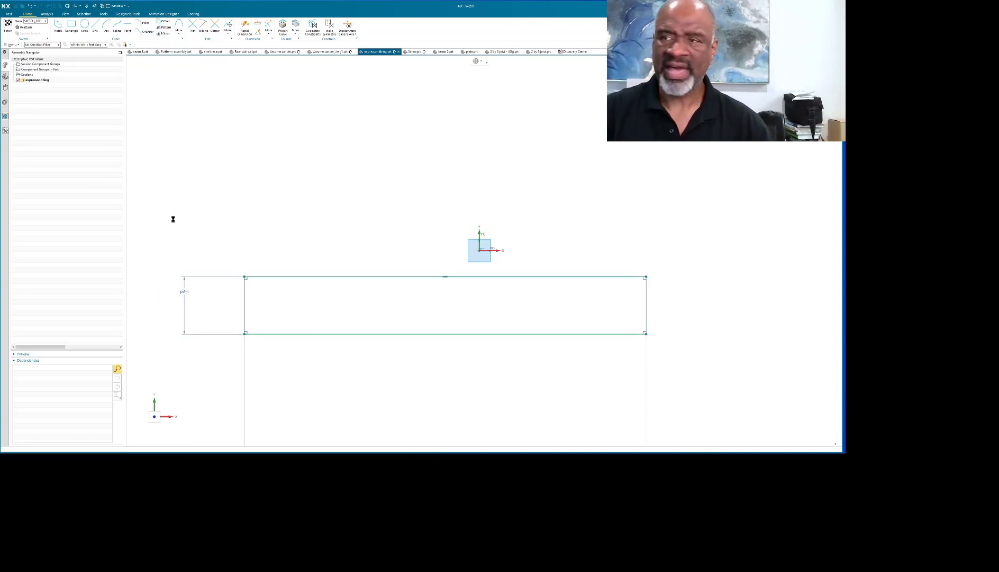
# Center the rectangle's top edge on the Y axis and make it collinear with the X axis
pyautogui.press('c')
pyautogui.click(141, 66)
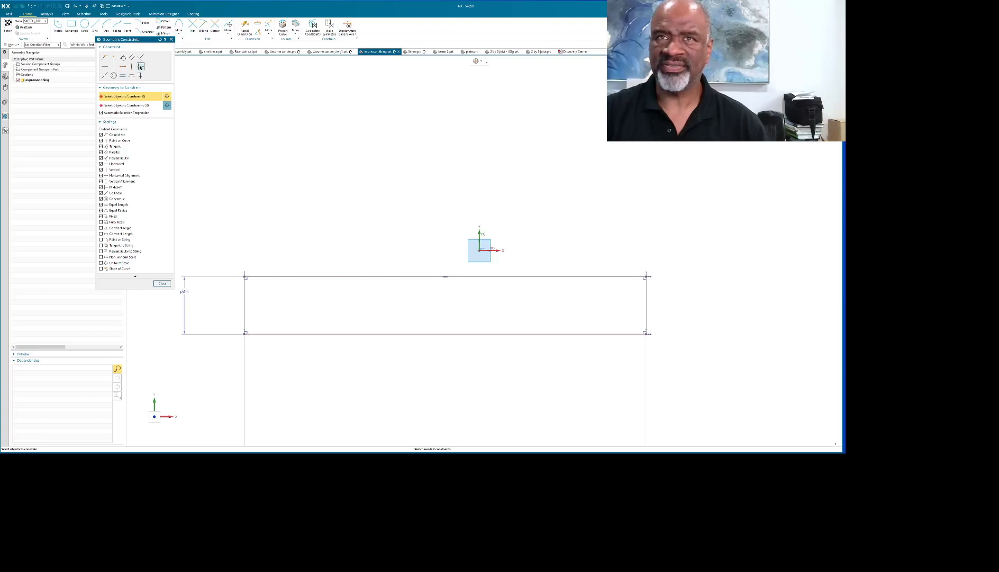
pyautogui.click(482, 274)
pyautogui.click(480, 255)
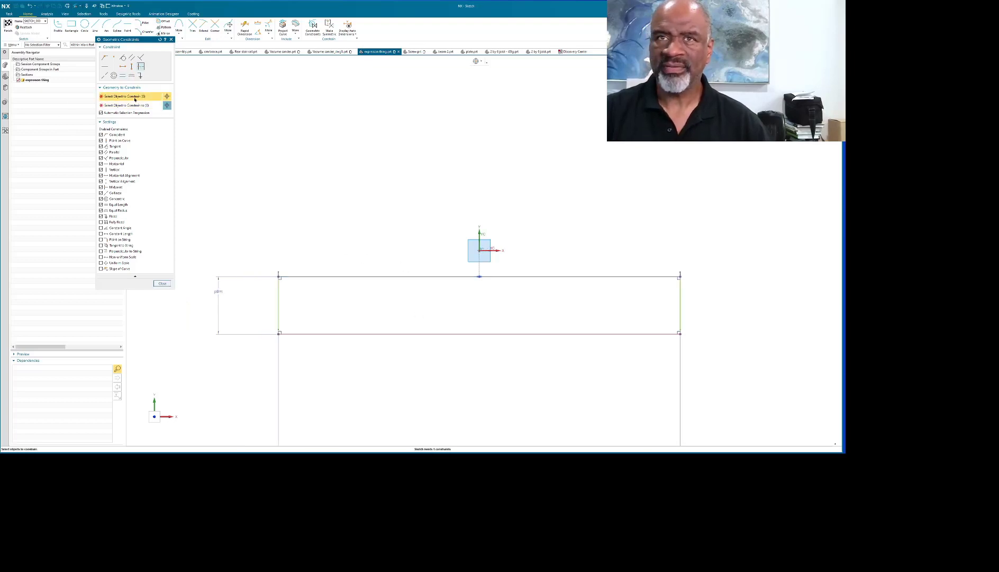
pyautogui.click(104, 76)
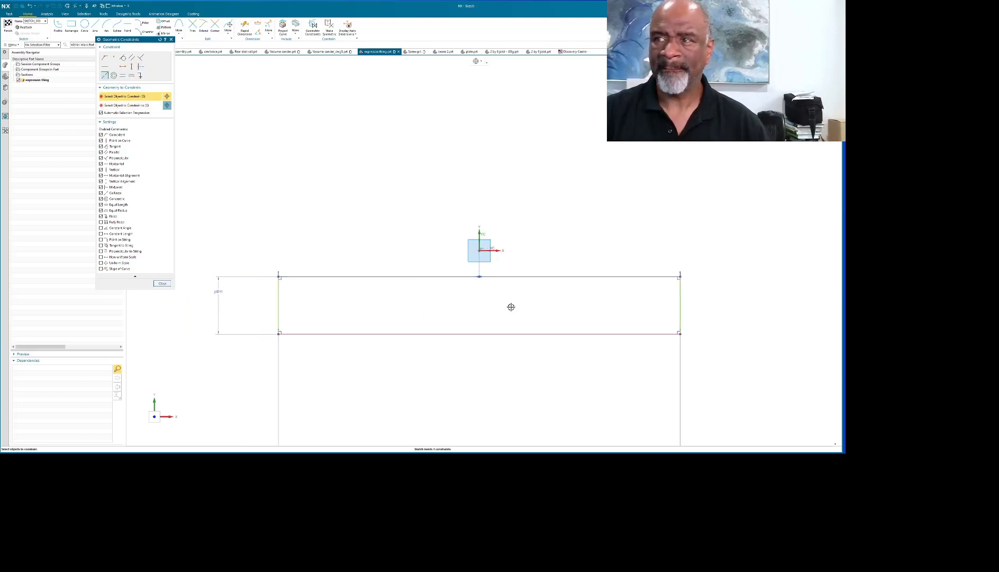
pyautogui.click(489, 251)
pyautogui.click(489, 277)
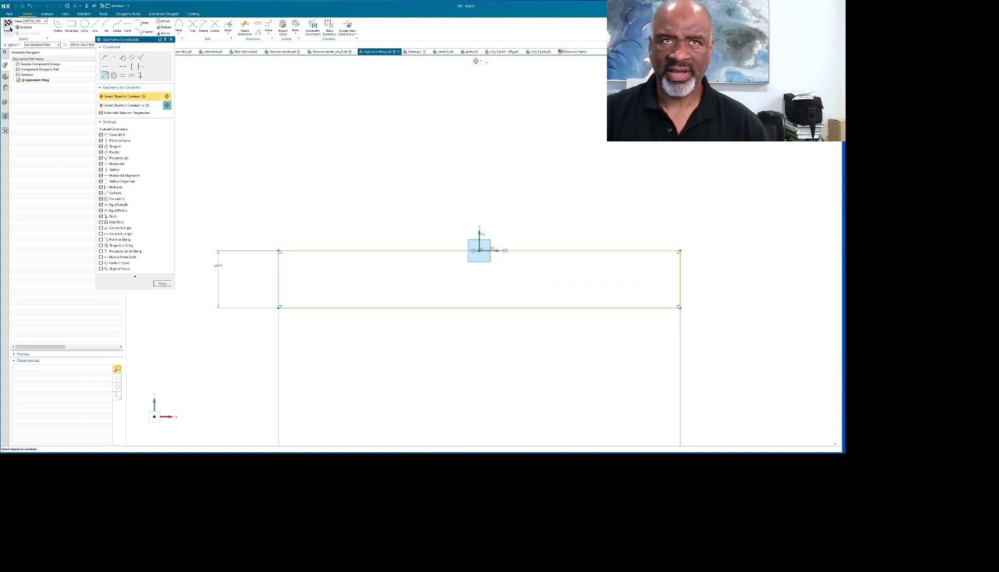
# Extrude the rectangle symmetrically by distance w into the solid block
pyautogui.click(8, 25)
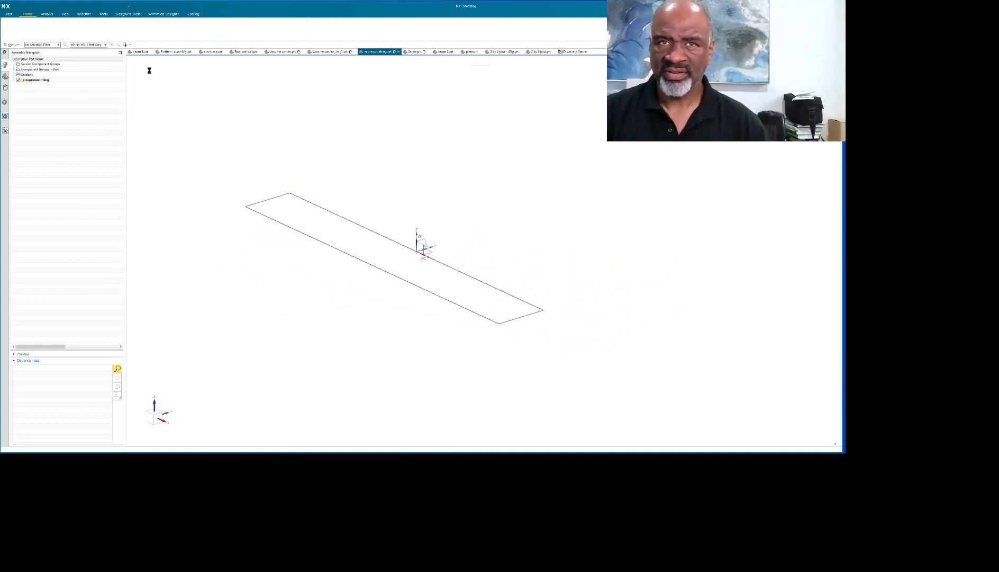
pyautogui.click(152, 93)
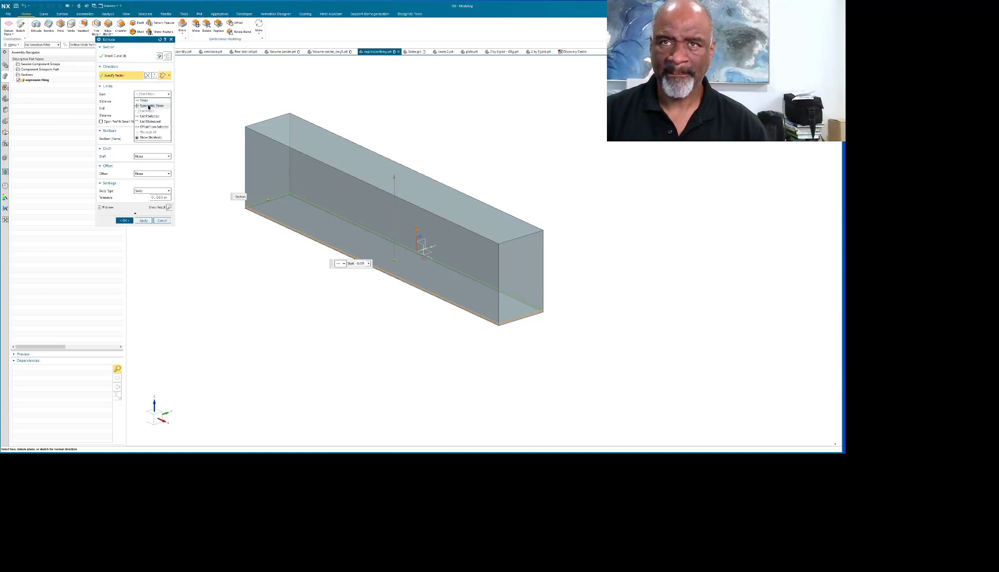
pyautogui.click(146, 106)
pyautogui.write('w')
pyautogui.press('Return')
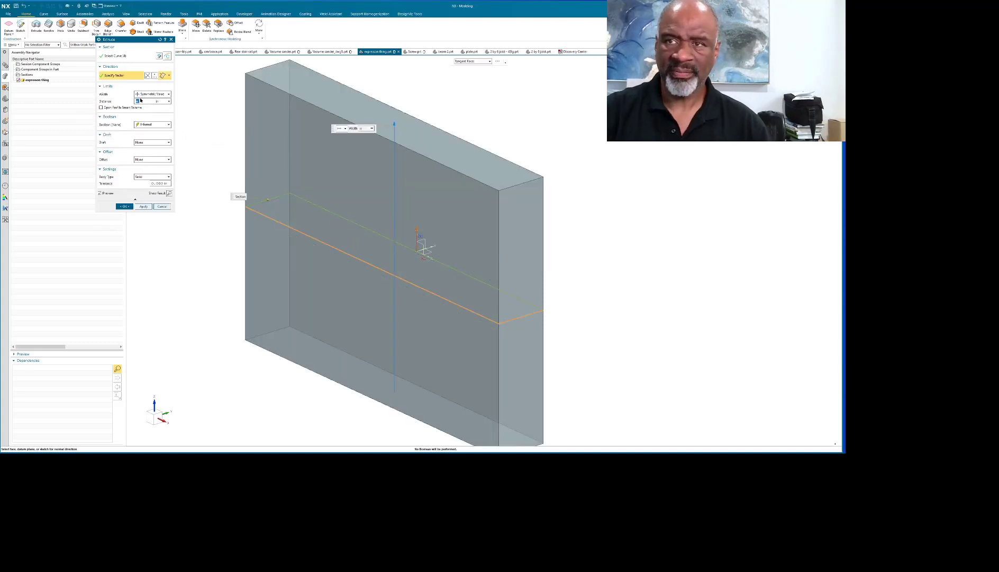
pyautogui.click(128, 206)
pyautogui.moveTo(212, 149); pyautogui.dragTo(163, 158, button='middle')
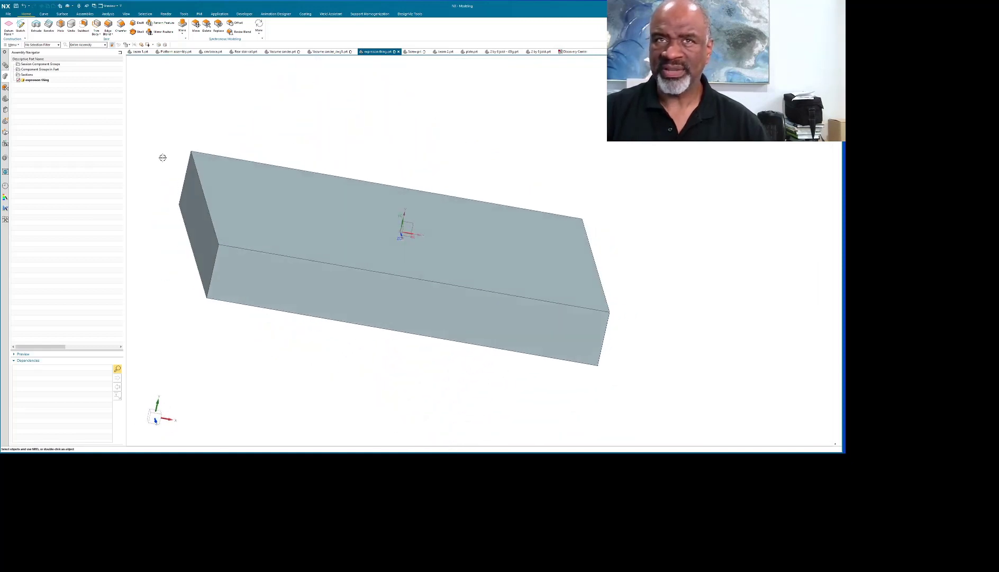
# Start a revolve and draw the stepped column profile on the block's face
pyautogui.click(48, 27)
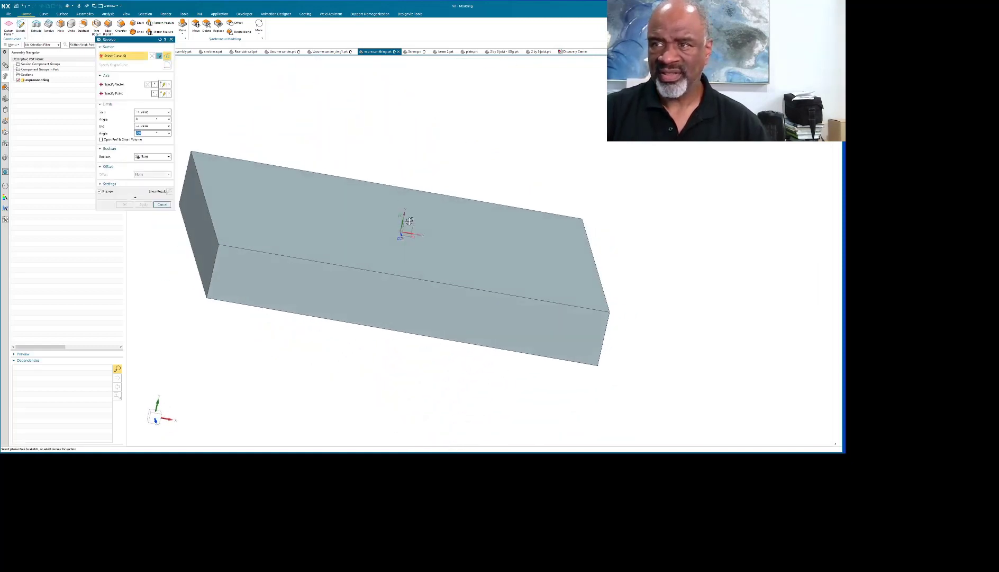
pyautogui.click(408, 223)
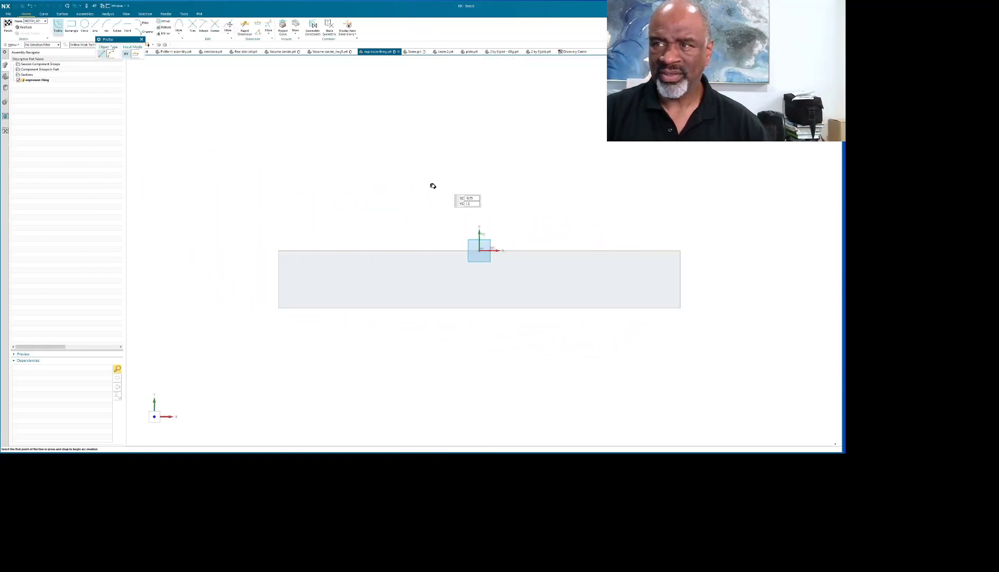
pyautogui.click(295, 307)
pyautogui.click(298, 108)
pyautogui.click(407, 108)
pyautogui.click(407, 155)
pyautogui.click(335, 155)
pyautogui.click(335, 285)
pyautogui.click(299, 284)
pyautogui.press('Escape')
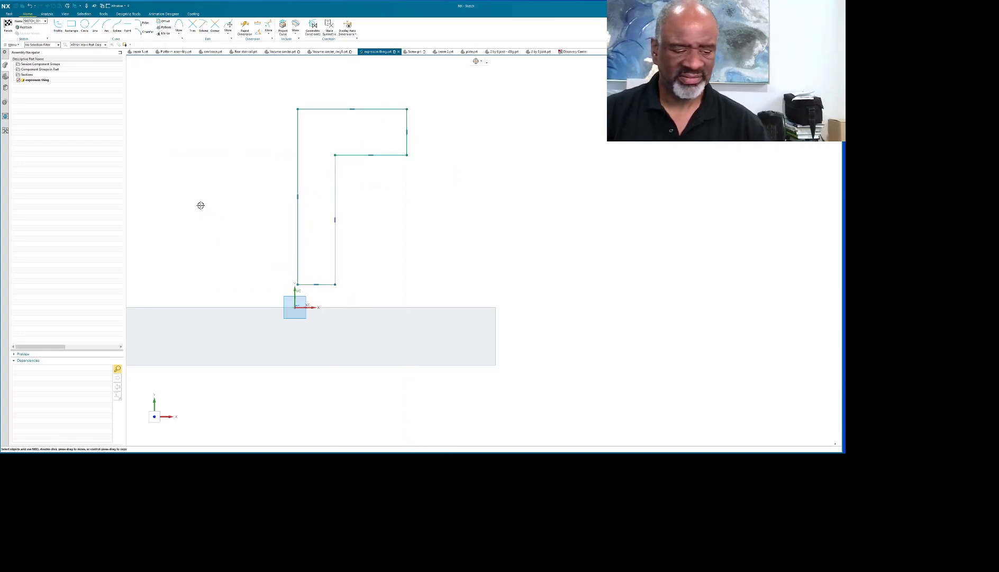
# Make the profile's left line collinear with the Y axis and bottom line with the X axis
pyautogui.press('c')
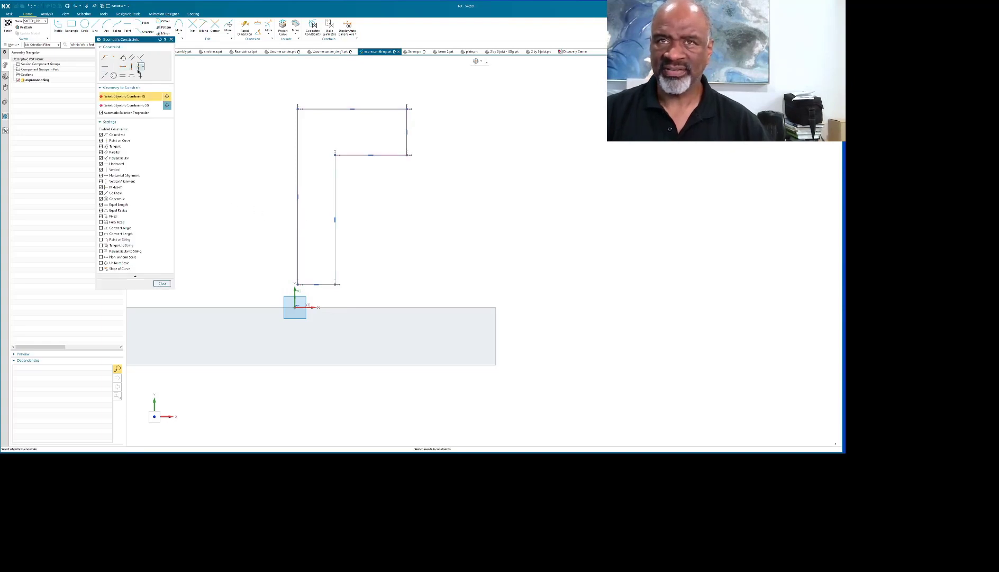
pyautogui.click(297, 281)
pyautogui.click(320, 306)
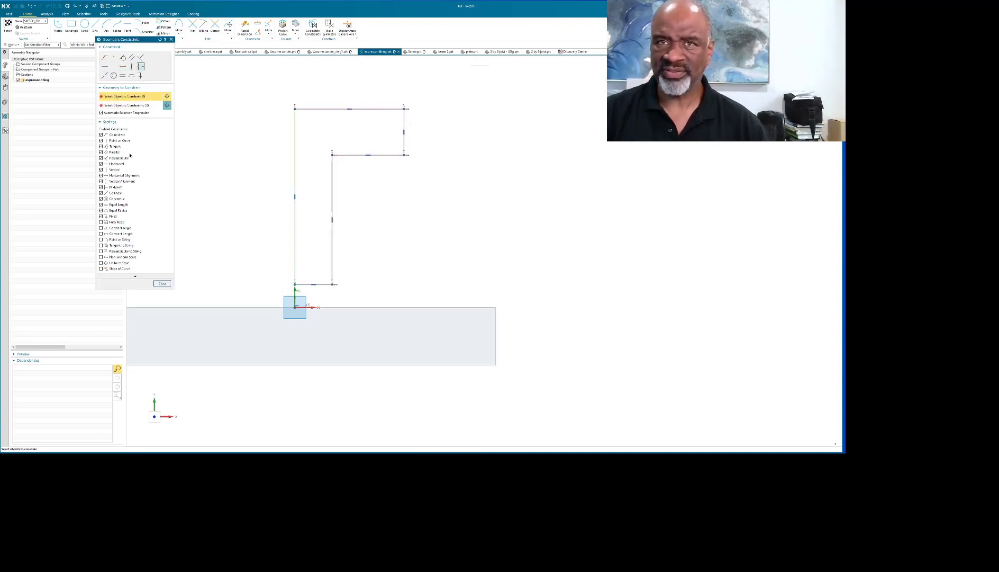
pyautogui.click(104, 75)
pyautogui.click(321, 285)
pyautogui.click(331, 308)
# Dimension the profile's overall height as h and top thickness as c
pyautogui.click(245, 26)
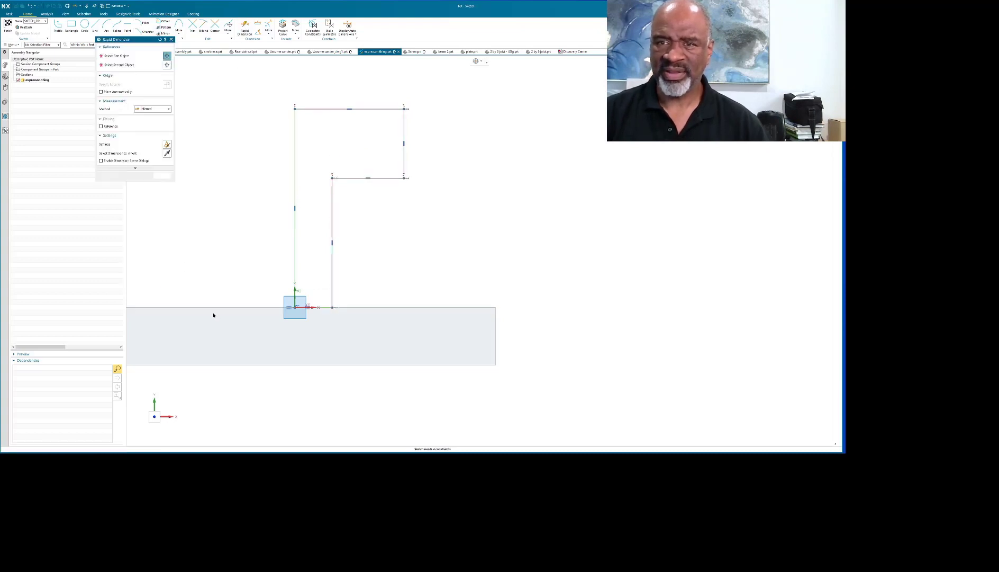
pyautogui.click(216, 306)
pyautogui.click(295, 108)
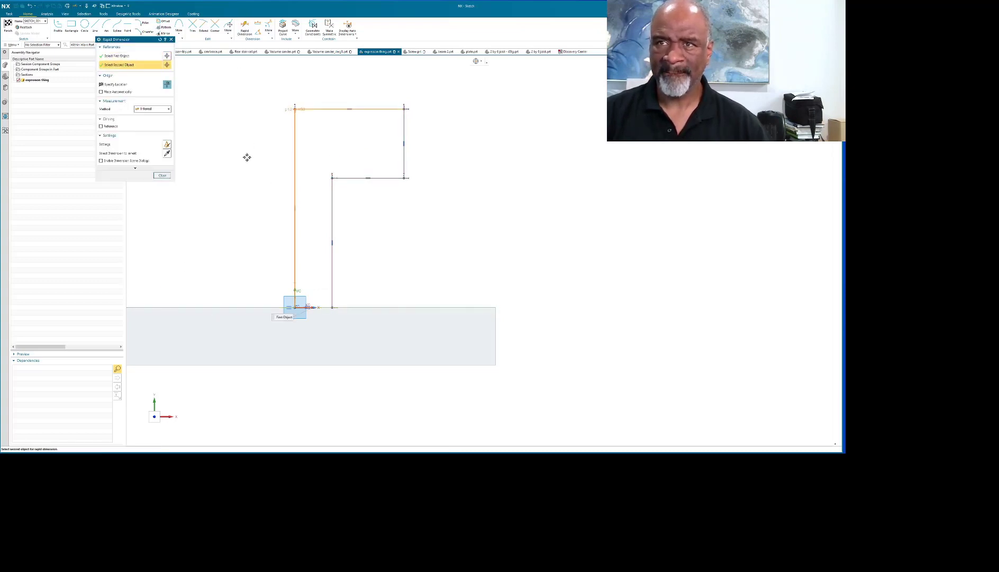
pyautogui.click(208, 171)
pyautogui.write('h')
pyautogui.press('Return')
pyautogui.click(404, 178)
pyautogui.click(404, 109)
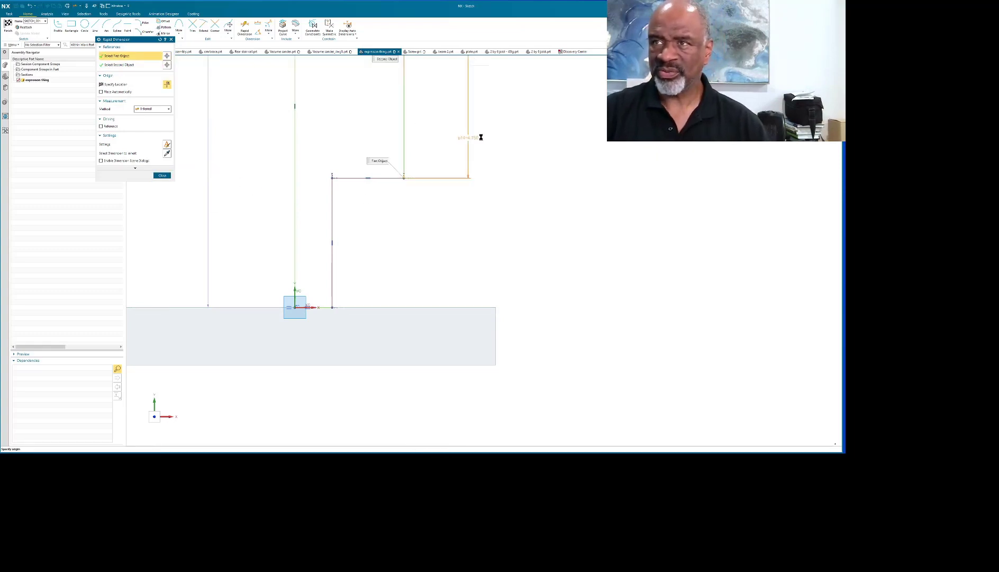
pyautogui.click(498, 132)
pyautogui.write('c')
pyautogui.press('Return')
# Set the column half-width to d1/2 and the top radius to d2/2
pyautogui.scroll(-4, 415, 206)
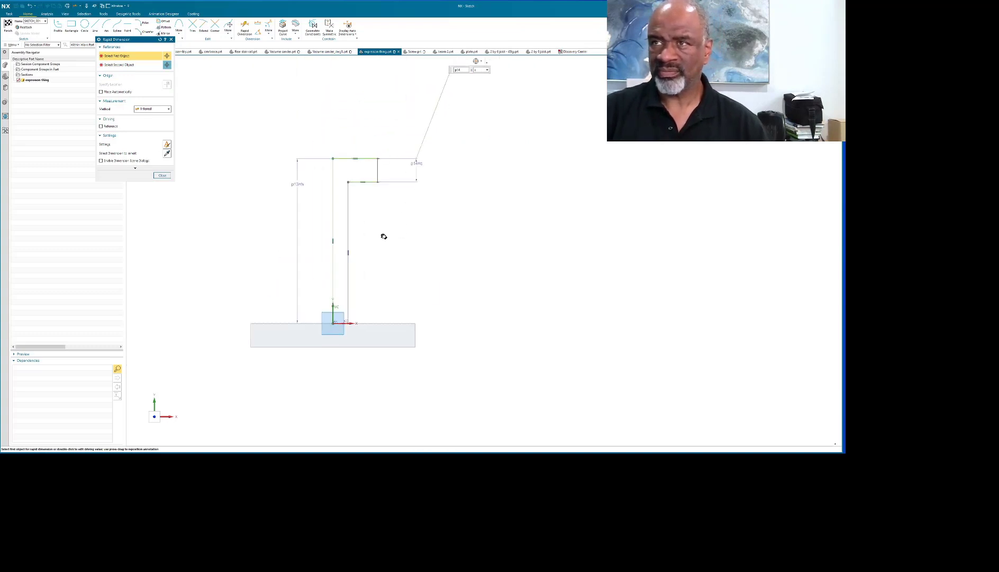
pyautogui.scroll(3, 384, 237)
pyautogui.click(312, 234)
pyautogui.click(336, 235)
pyautogui.click(430, 260)
pyautogui.write('d1')
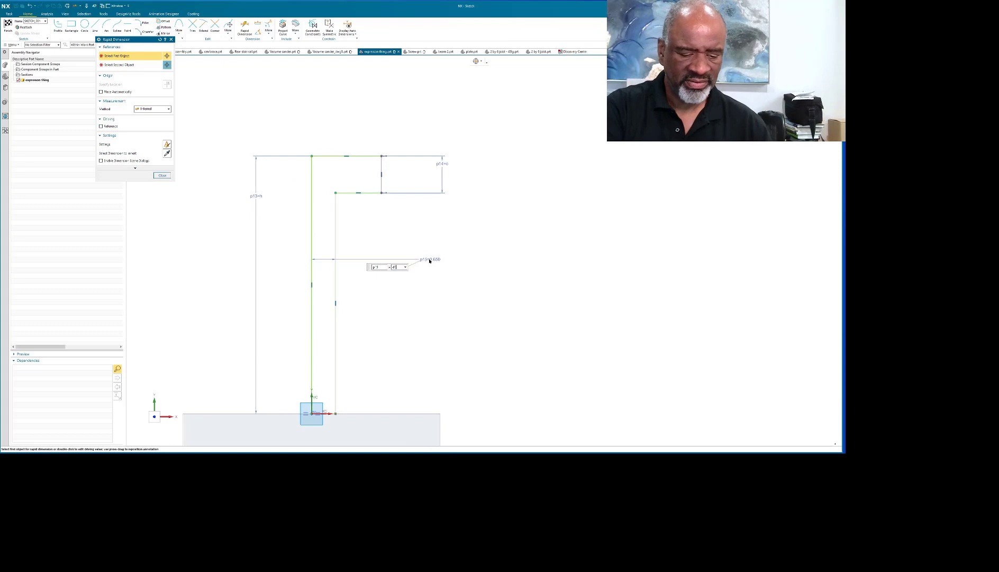
pyautogui.write('/2')
pyautogui.press('Return')
pyautogui.click(381, 169)
pyautogui.click(312, 161)
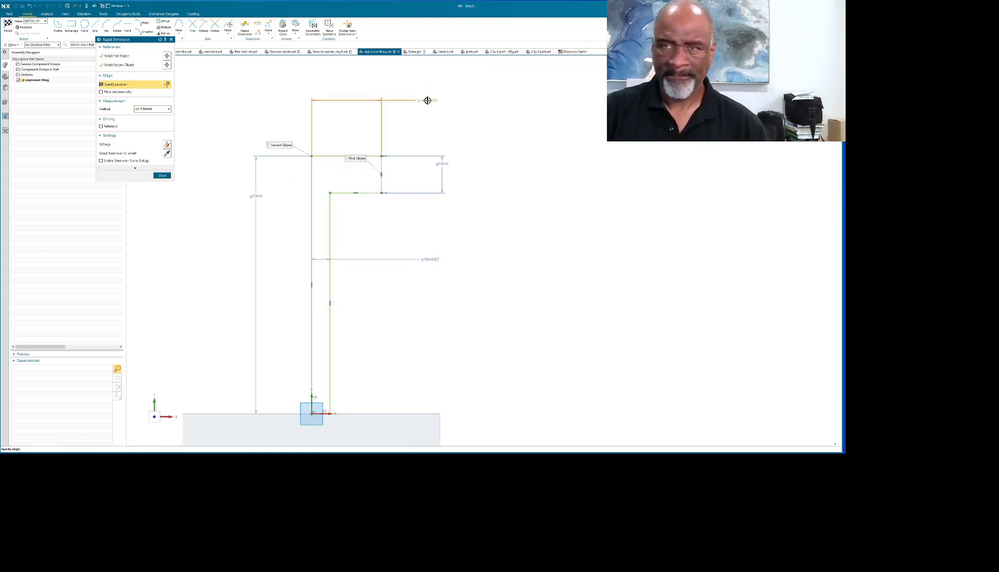
pyautogui.click(427, 99)
pyautogui.write('d2/2')
pyautogui.press('Return')
pyautogui.click(163, 175)
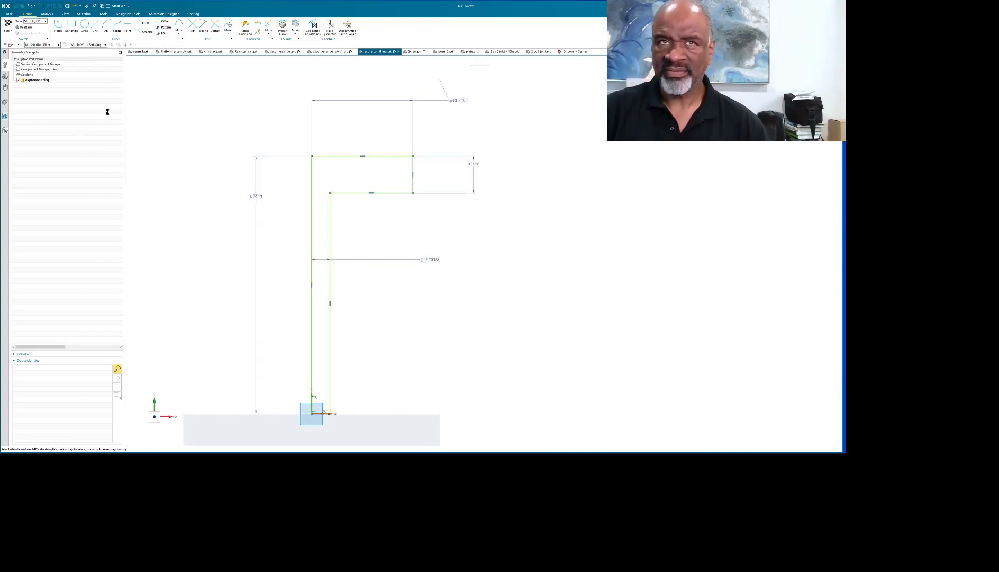
# Revolve the profile about its left line, uniting the column and round top with the block
pyautogui.click(8, 24)
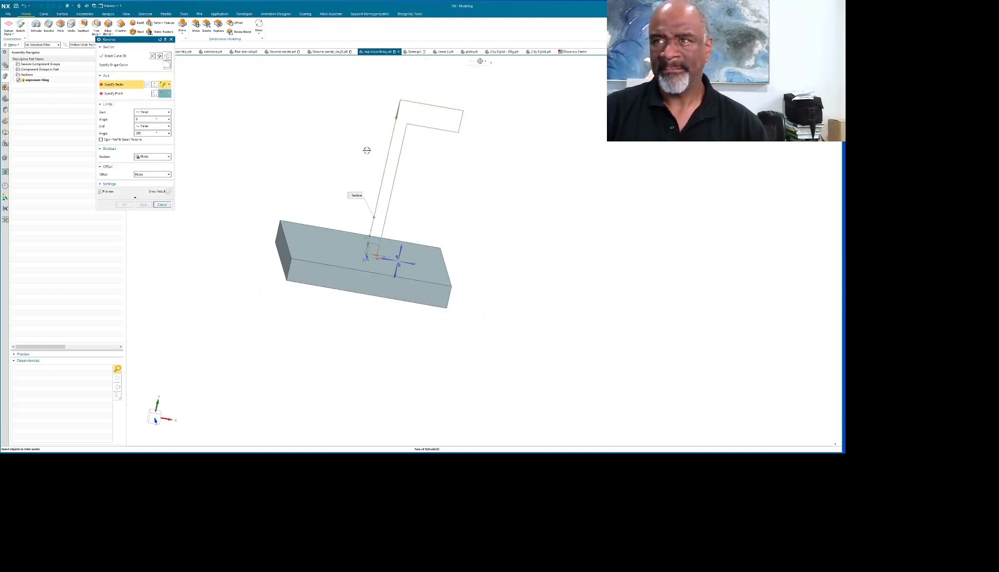
pyautogui.click(389, 143)
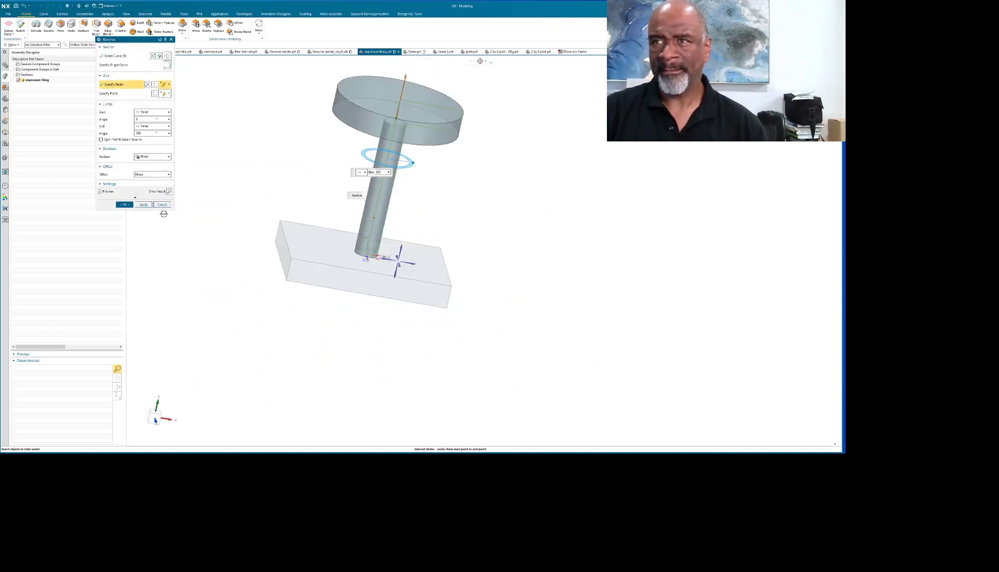
pyautogui.click(153, 157)
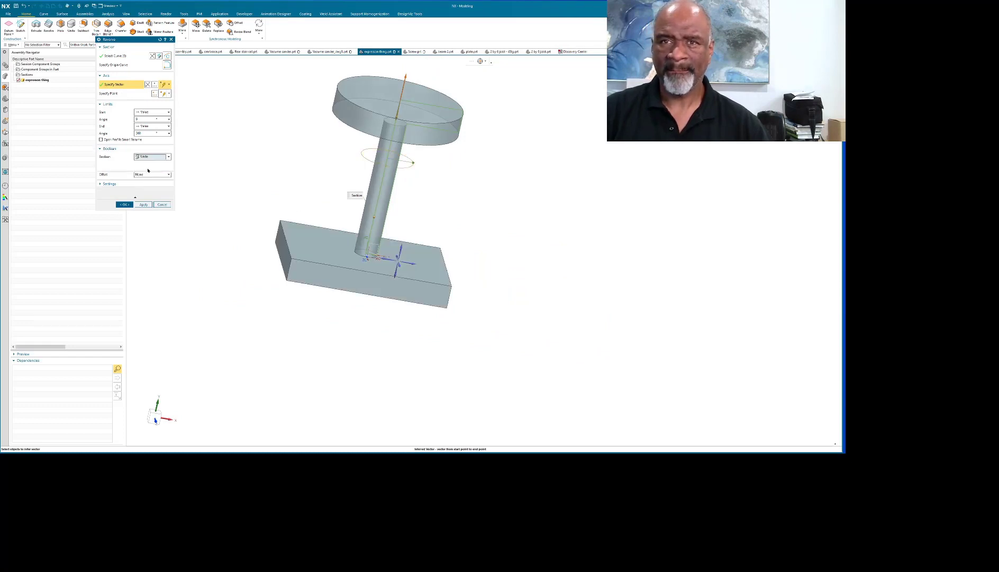
pyautogui.click(151, 172)
pyautogui.click(125, 213)
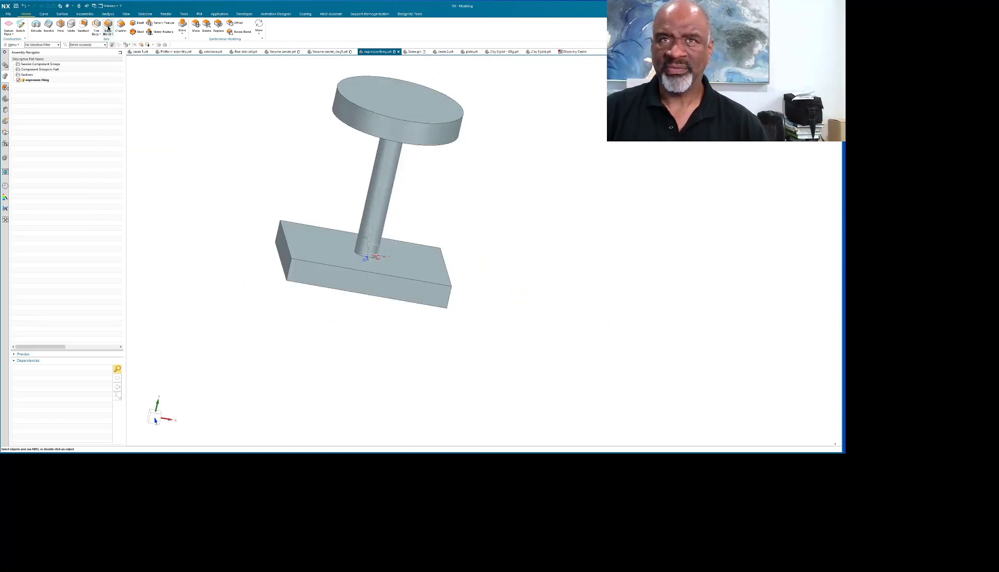
# Blend the column's base edge with radius r, then select the revolved column
pyautogui.press('b')
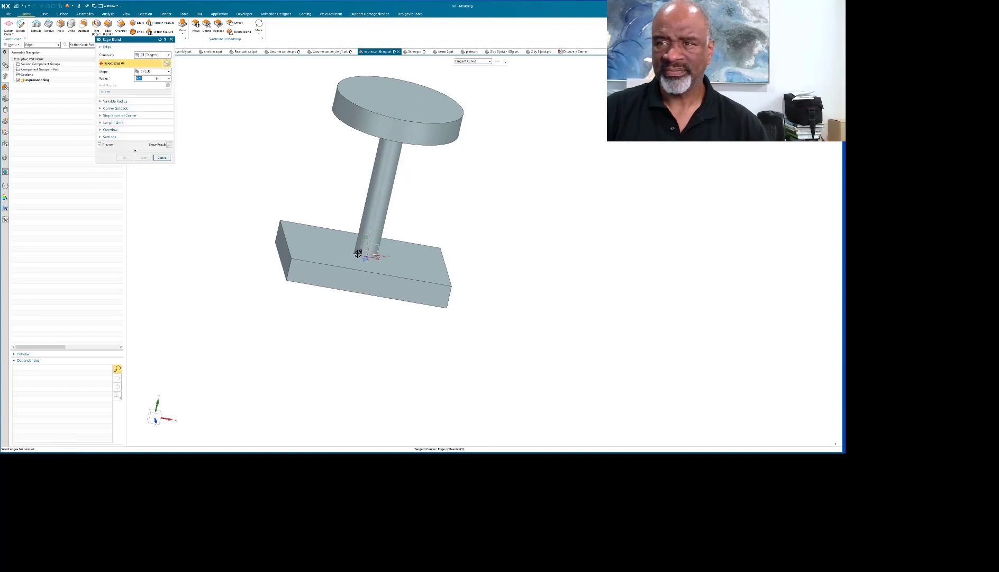
pyautogui.click(359, 254)
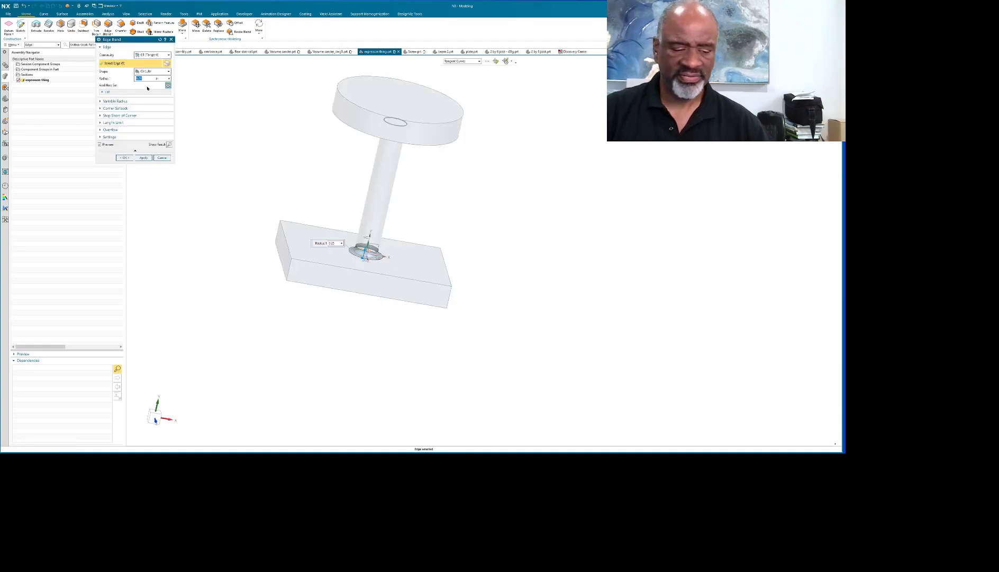
pyautogui.press('Return')
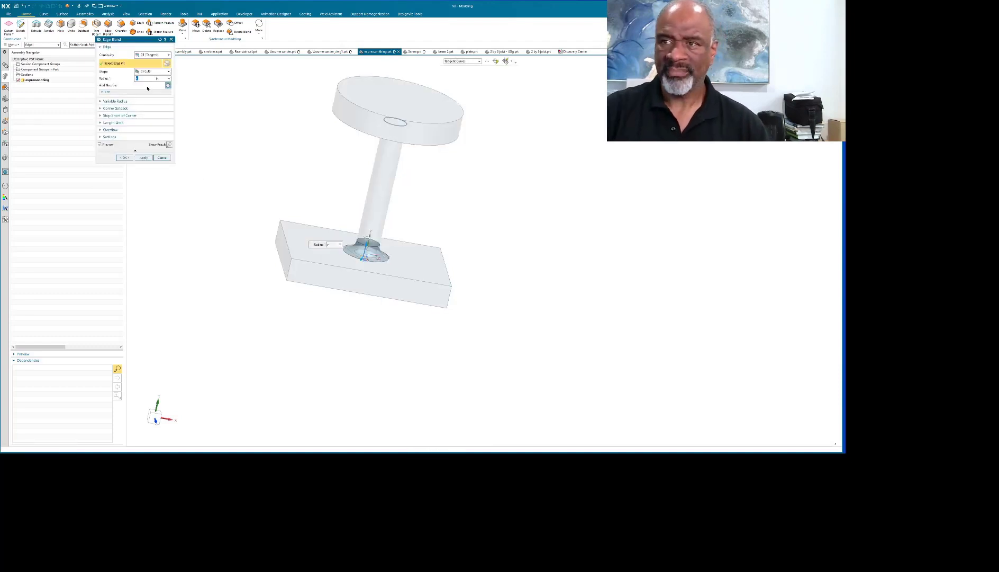
pyautogui.click(124, 157)
pyautogui.moveTo(278, 152)
pyautogui.mouseDown(button='middle')
pyautogui.moveTo(169, 239)
pyautogui.moveTo(174, 228)
pyautogui.moveTo(217, 224)
pyautogui.mouseUp(button='middle')
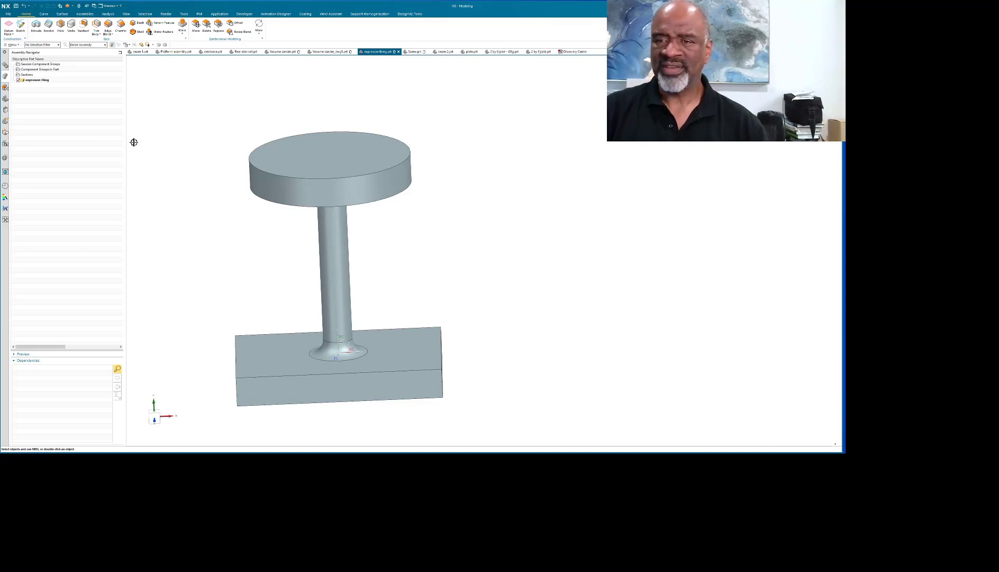
pyautogui.click(307, 183)
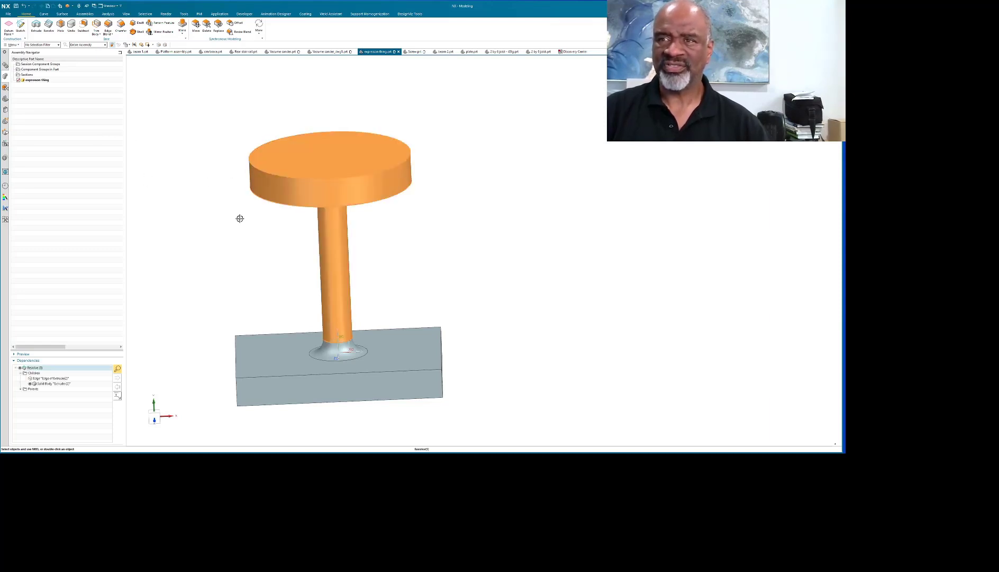
# Review the revolved column's expressions in the Expressions dialog
pyautogui.hotkey('ctrl', 'e')
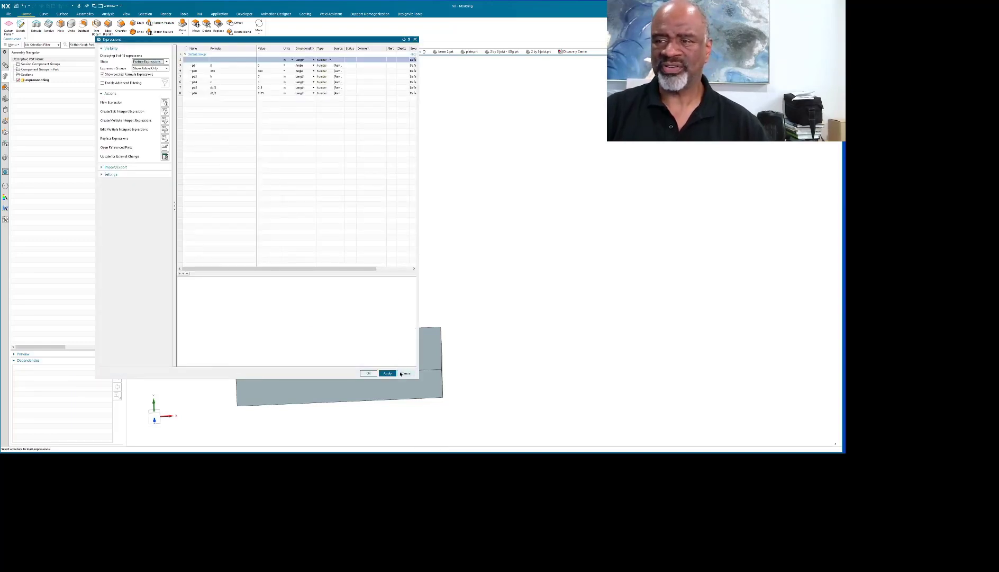
pyautogui.click(224, 60)
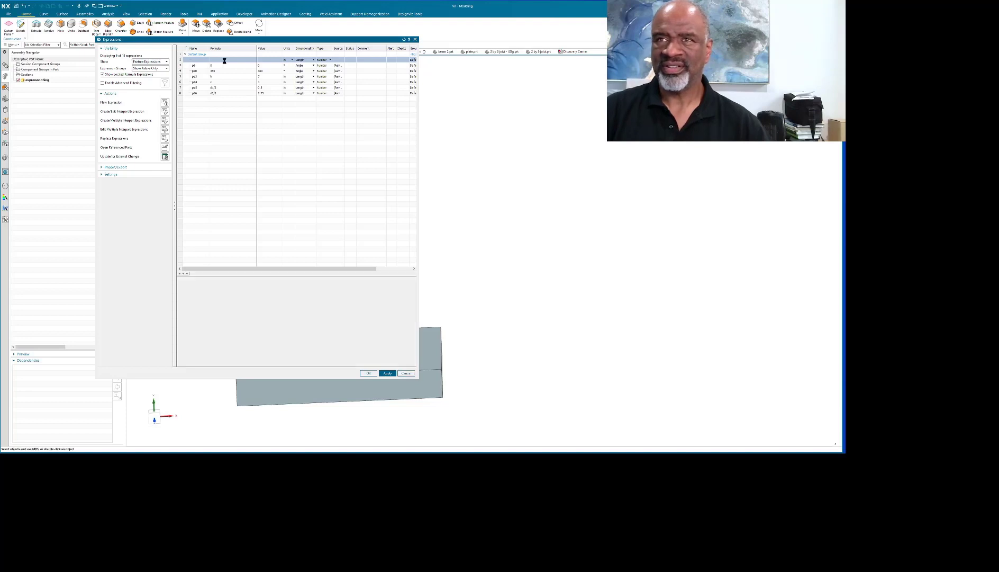
pyautogui.press('Escape')
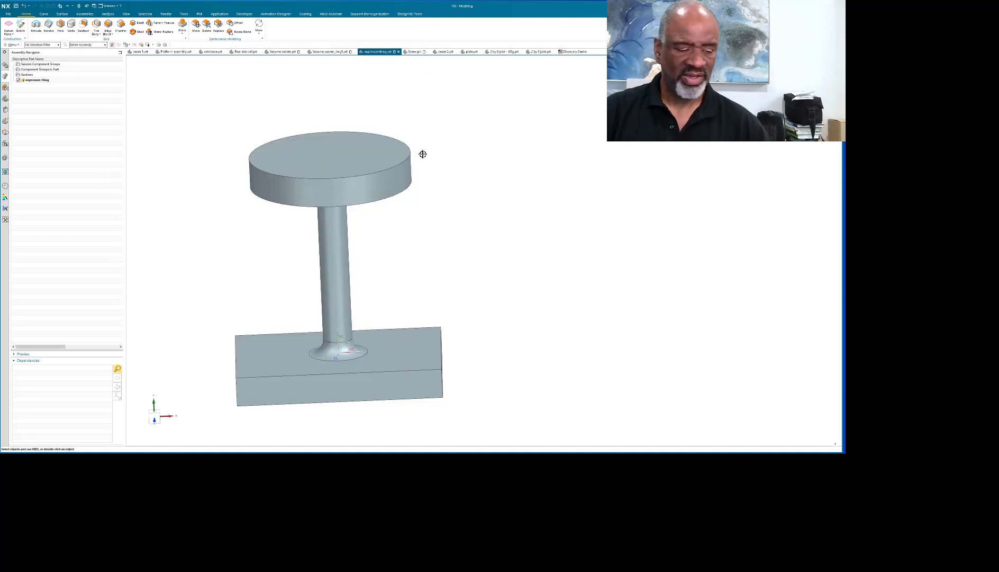
pyautogui.hotkey('ctrl', 'e')
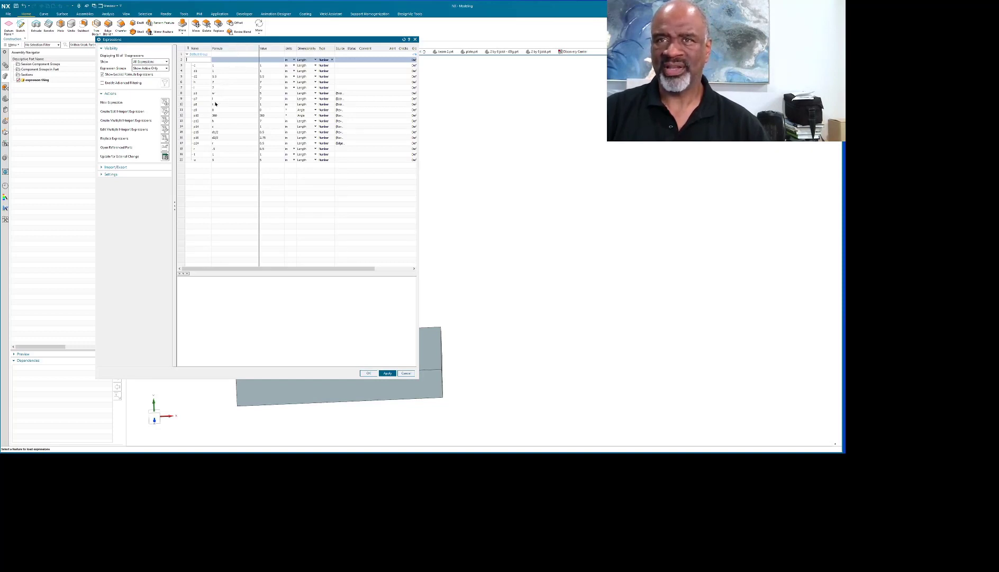
pyautogui.click(405, 373)
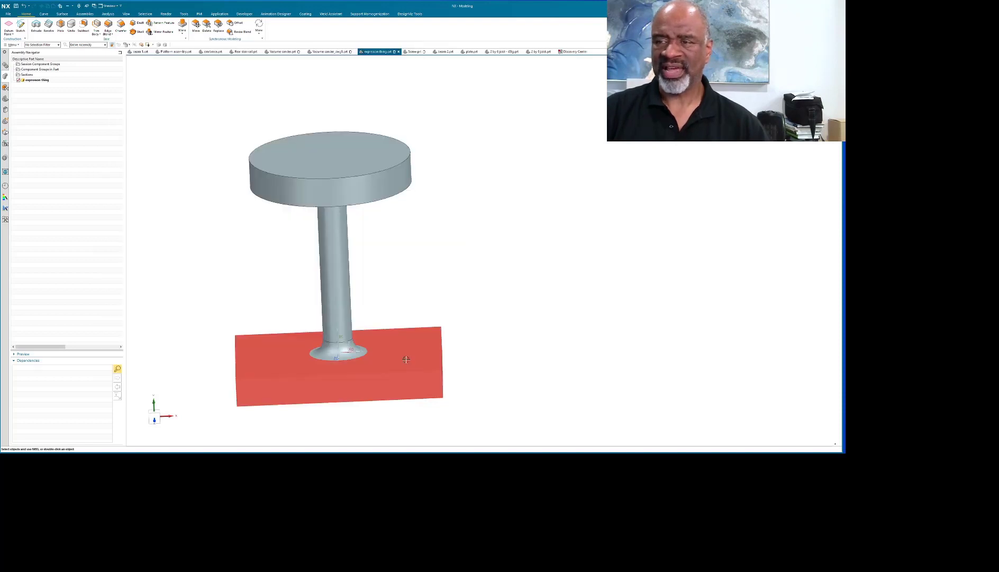
# Review the edge blend's expressions, then show the Part Navigator's model history
pyautogui.click(337, 352)
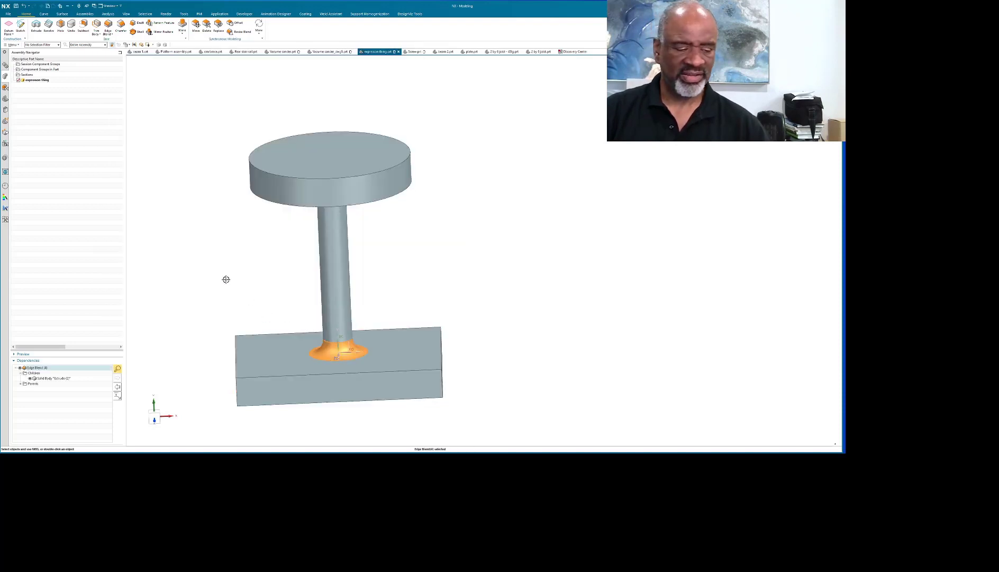
pyautogui.hotkey('ctrl', 'e')
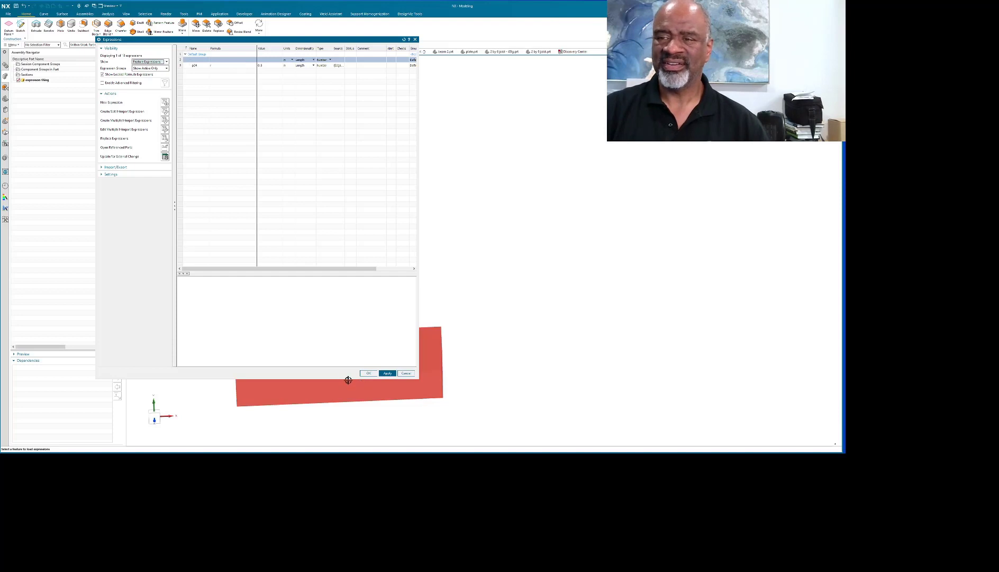
pyautogui.click(368, 372)
pyautogui.moveTo(263, 269); pyautogui.dragTo(305, 271, button='middle')
pyautogui.scroll(-3, 274, 267)
pyautogui.scroll(3, 305, 271)
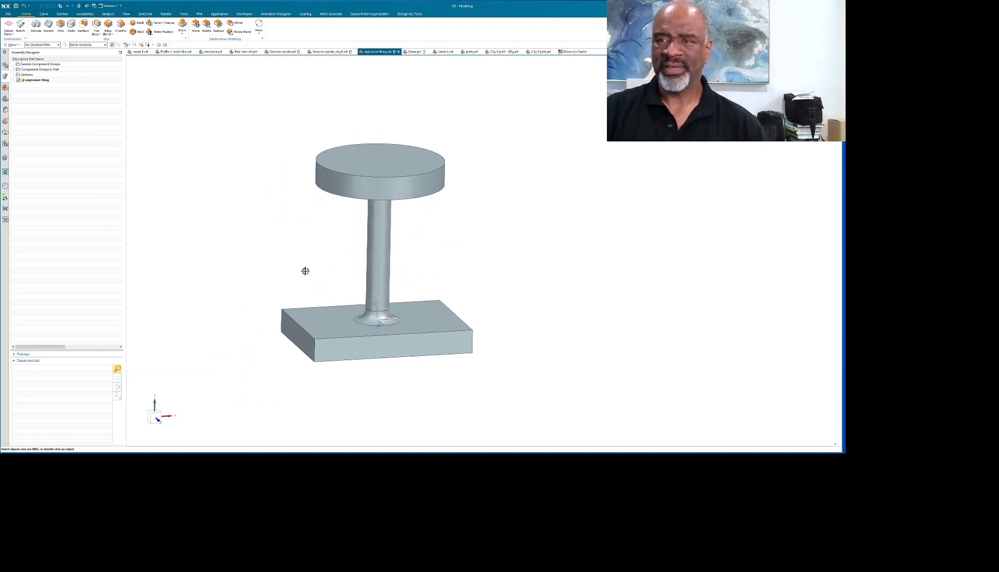
pyautogui.click(5, 98)
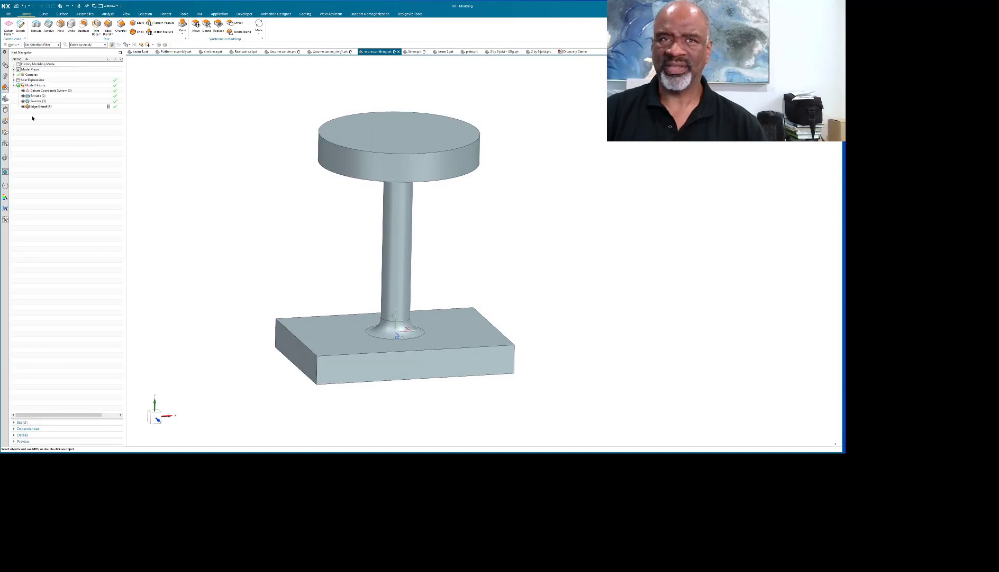
# Check Extrude (2)'s expressions and widen the navigator to reveal the Current Feature column
pyautogui.click(39, 97)
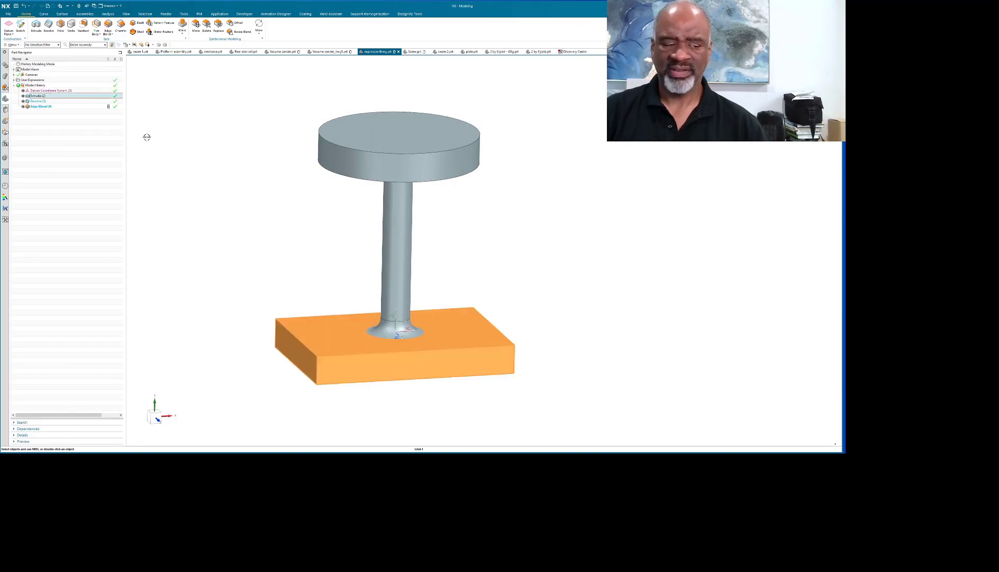
pyautogui.hotkey('ctrl', 'e')
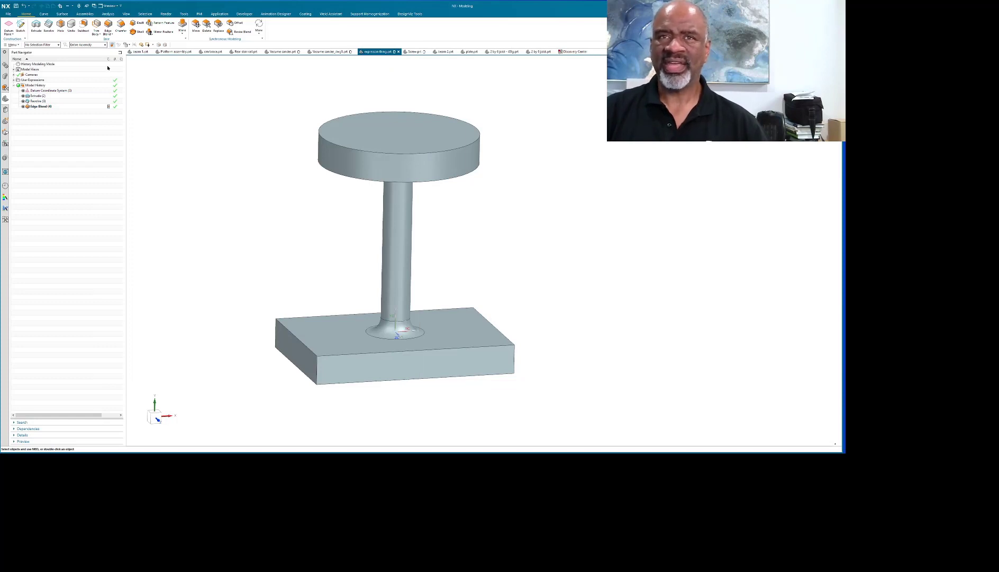
pyautogui.moveTo(104, 58)
pyautogui.mouseDown()
pyautogui.moveTo(92, 60)
pyautogui.moveTo(117, 60)
pyautogui.mouseUp()
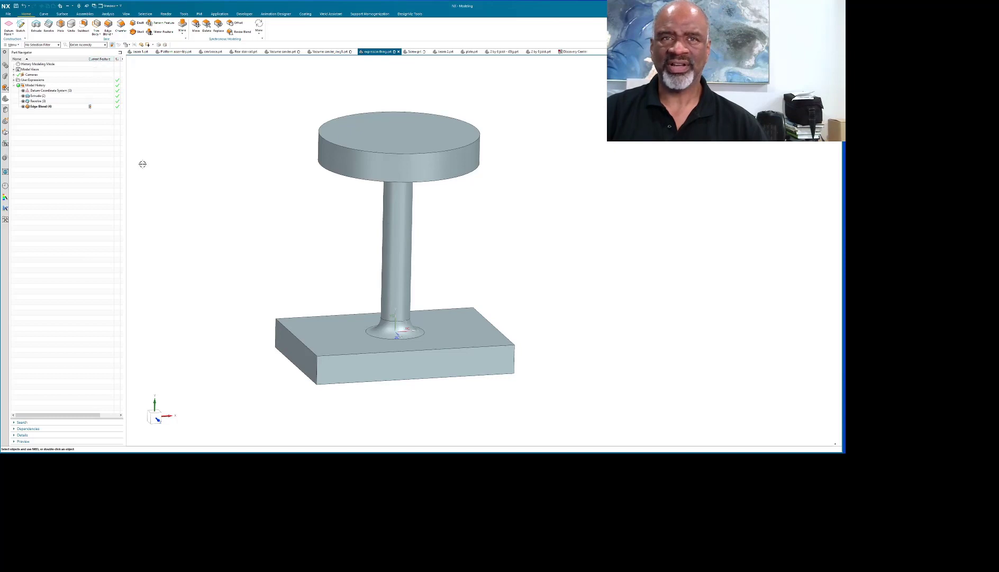
# Check the Extrude settings without changes, then roll the history back to just the datum
pyautogui.doubleClick(92, 96)
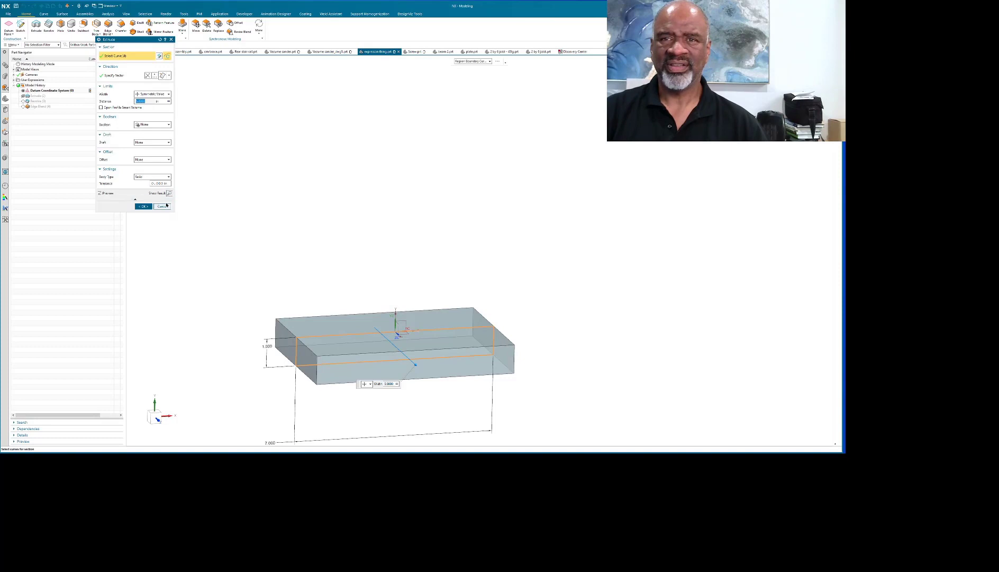
pyautogui.click(162, 205)
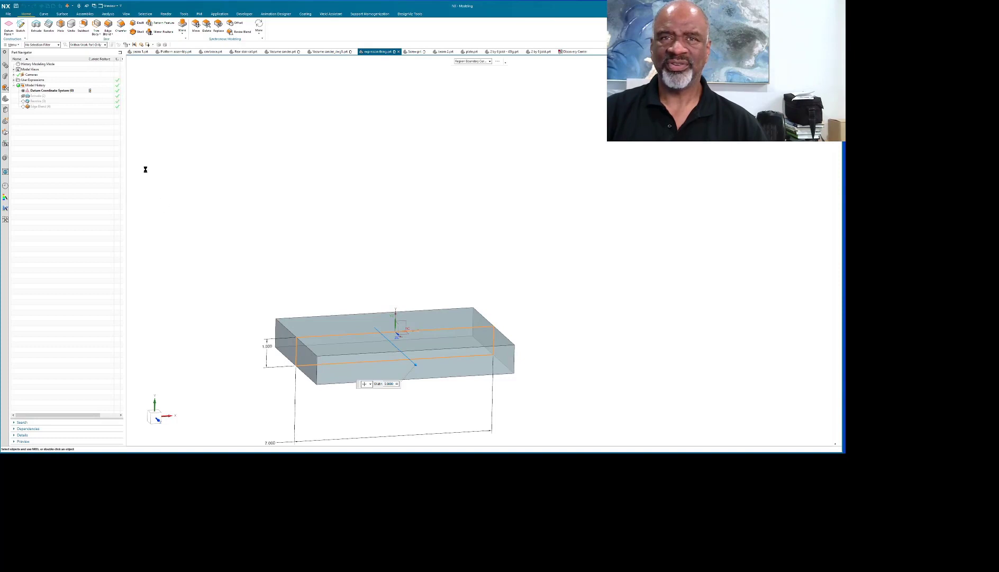
pyautogui.click(97, 101)
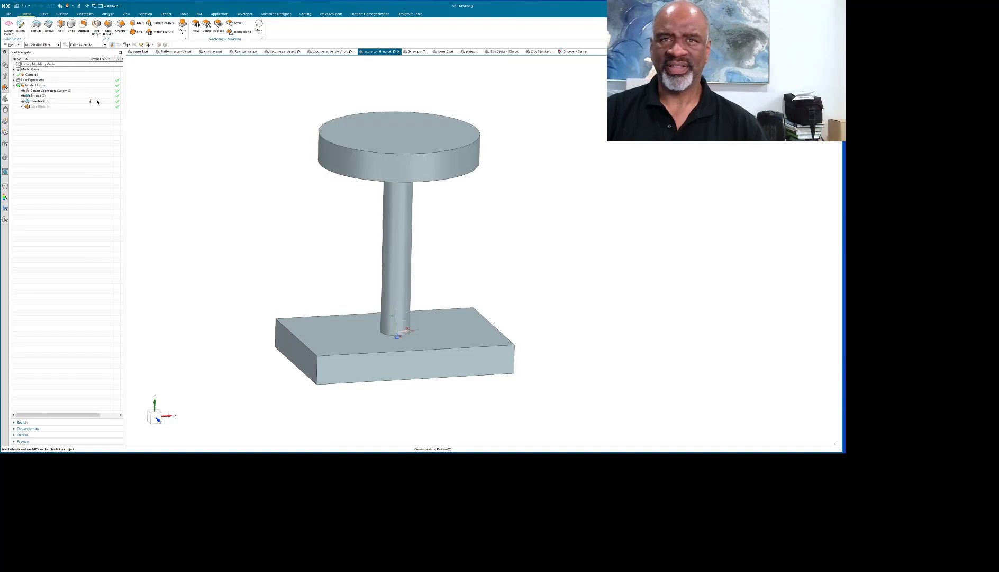
pyautogui.click(97, 106)
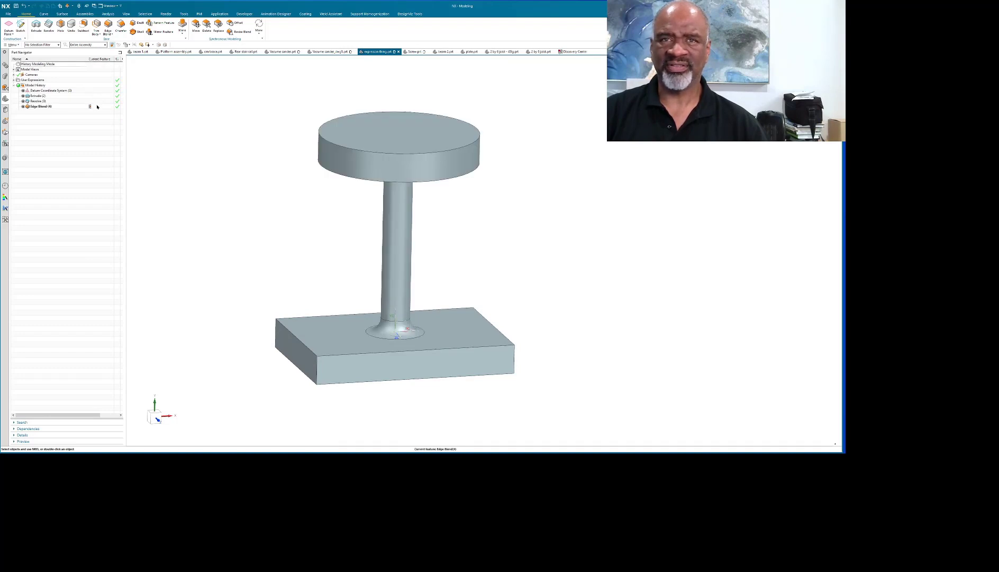
pyautogui.click(97, 101)
pyautogui.click(96, 95)
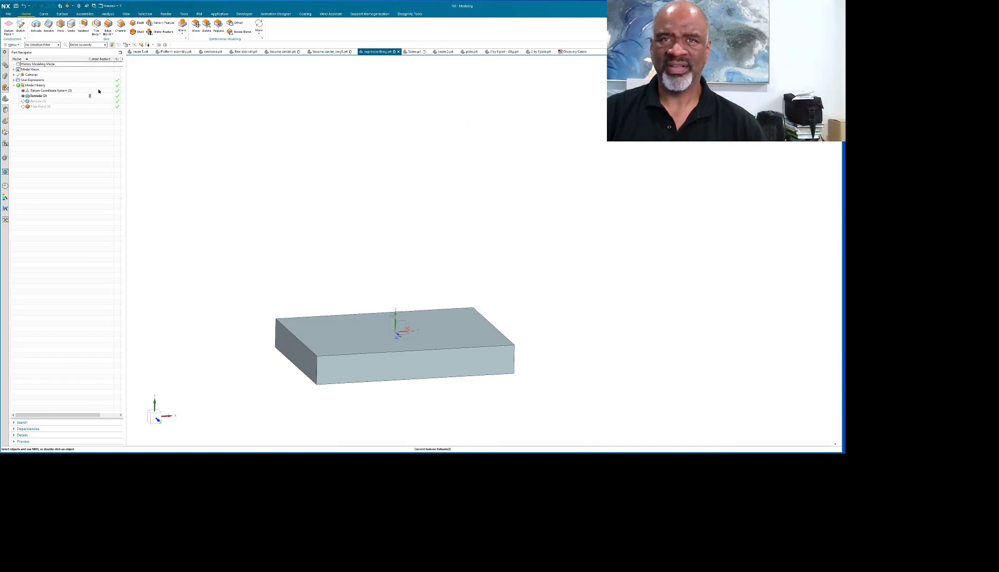
pyautogui.click(97, 90)
# Roll forward through base block, column and fillet, then back to only the base block
pyautogui.click(98, 96)
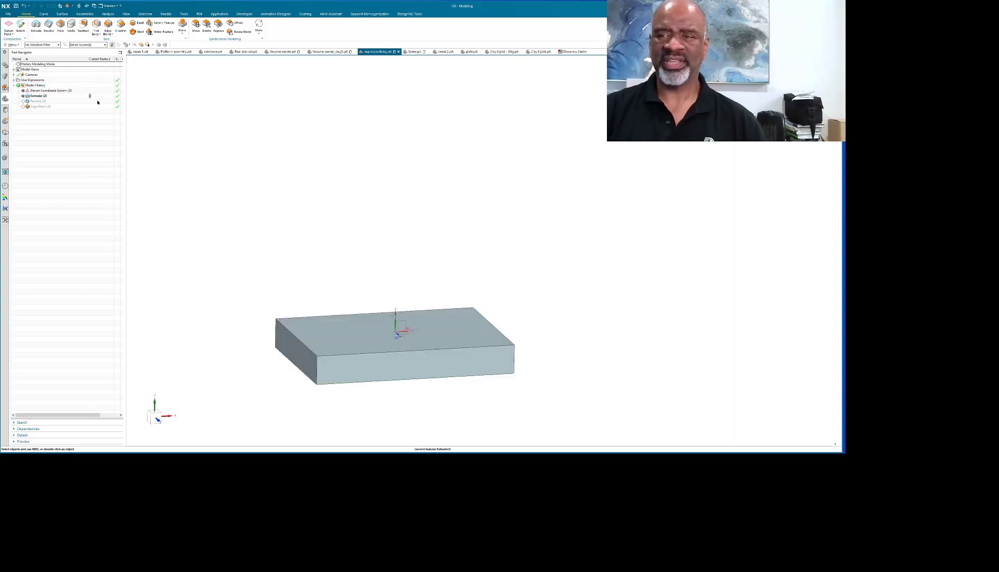
pyautogui.click(98, 103)
pyautogui.click(98, 107)
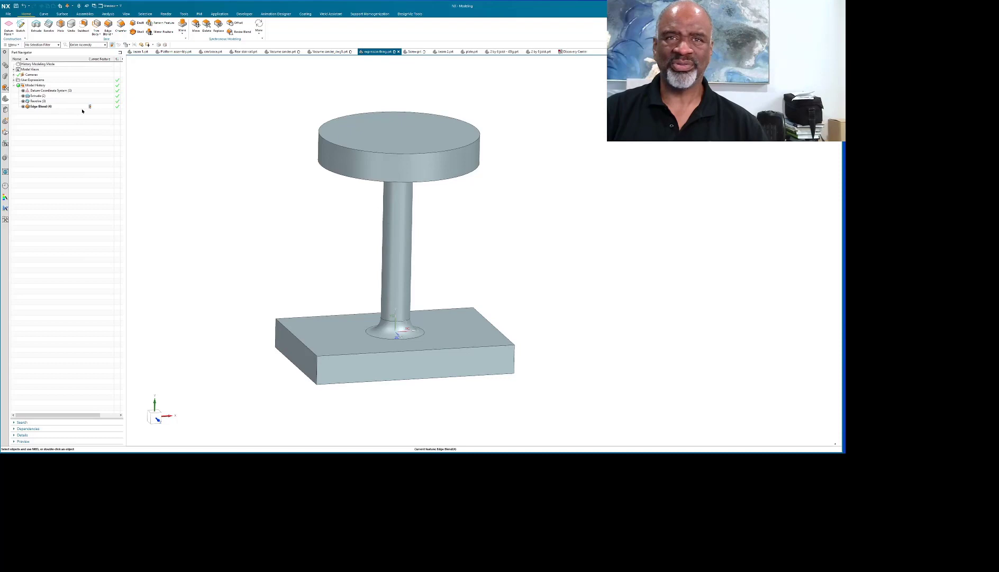
pyautogui.click(93, 100)
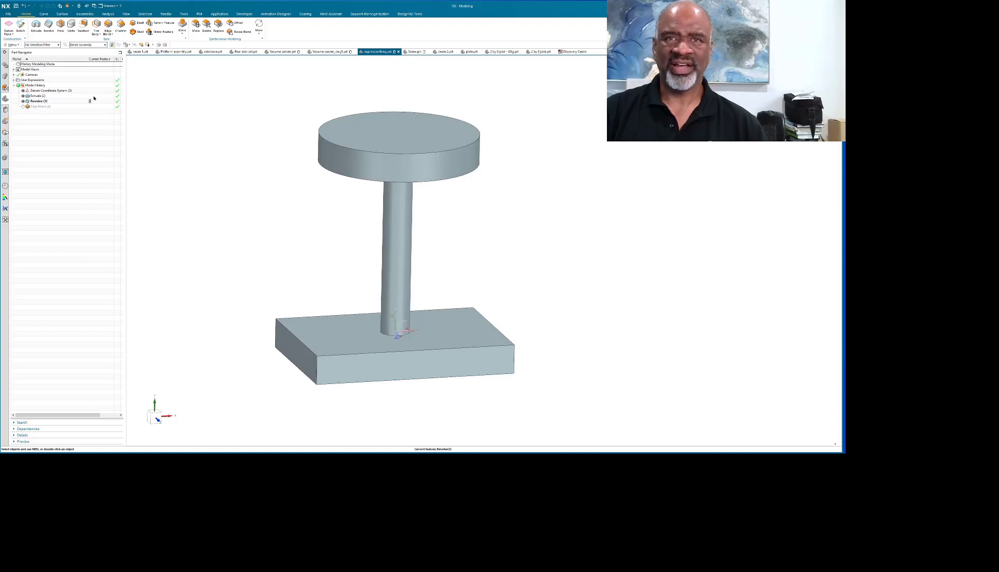
pyautogui.click(91, 95)
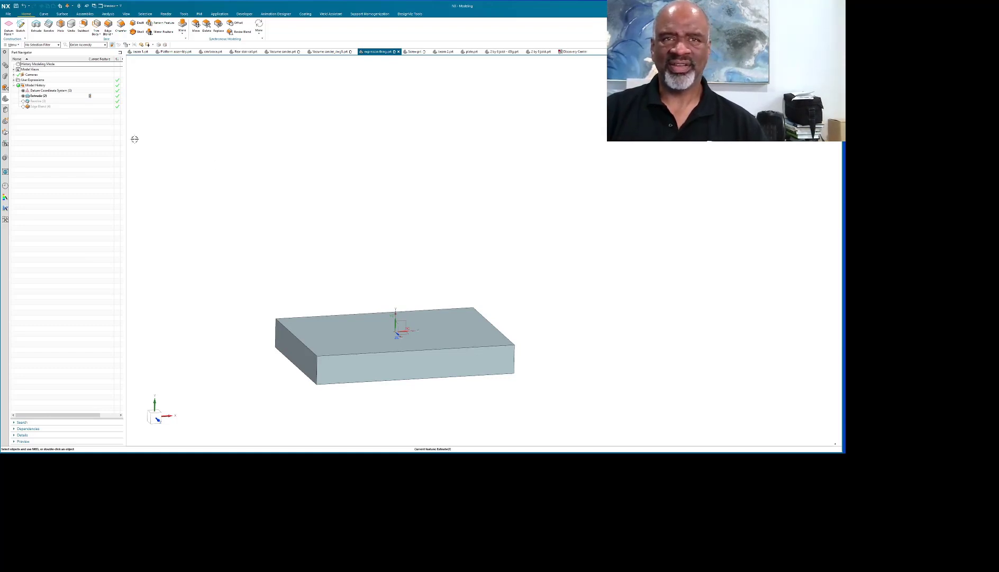
# Make the fillet current to restore the full model, then make Revolve (3) current
pyautogui.click(38, 101)
pyautogui.click(40, 107)
pyautogui.rightClick(39, 105)
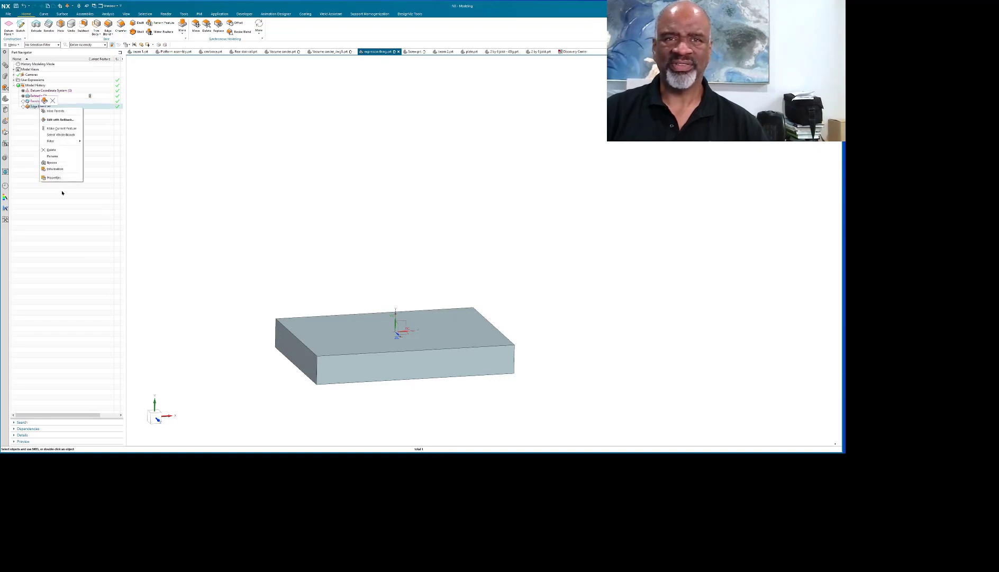
pyautogui.click(53, 129)
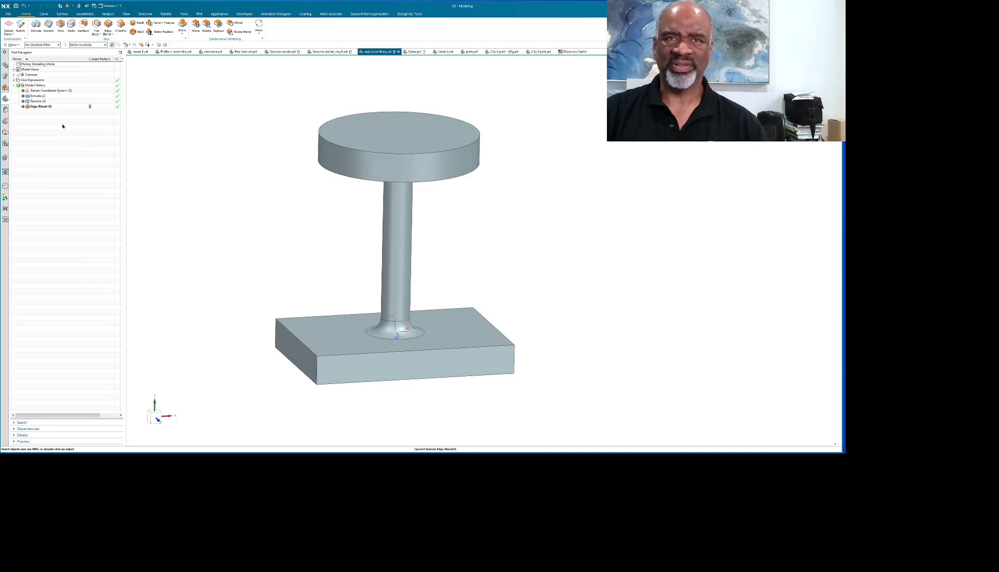
pyautogui.click(43, 101)
pyautogui.rightClick(44, 100)
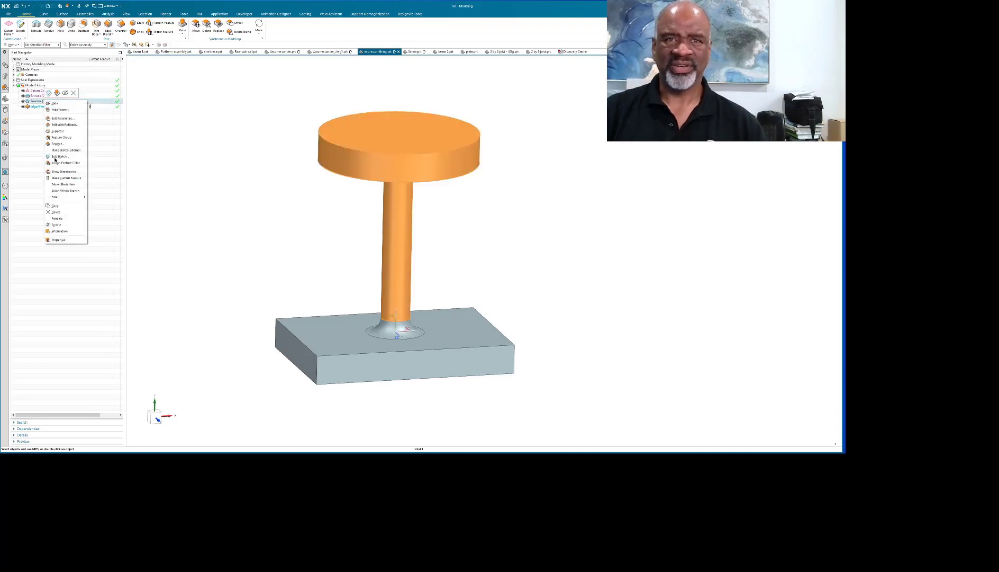
pyautogui.click(65, 178)
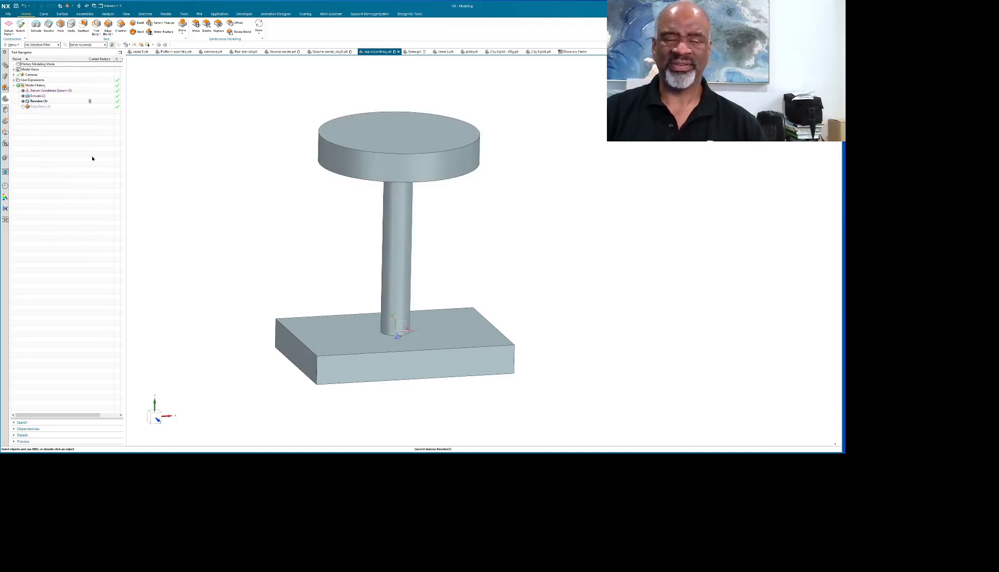